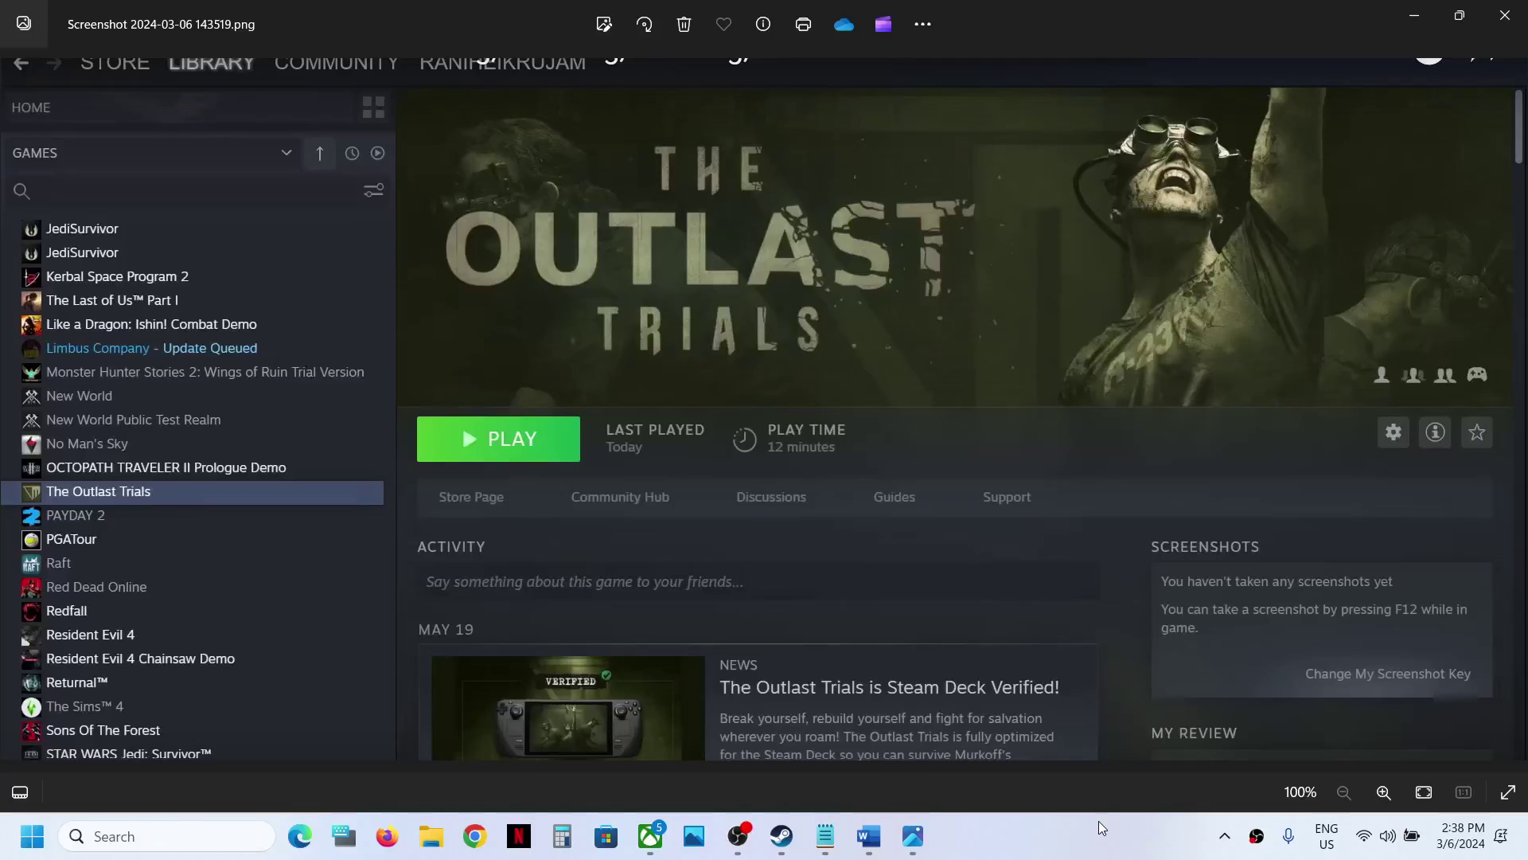
Check the start menu power options, highlight the Step 2 heading in Word, then minimize Word
click(876, 822)
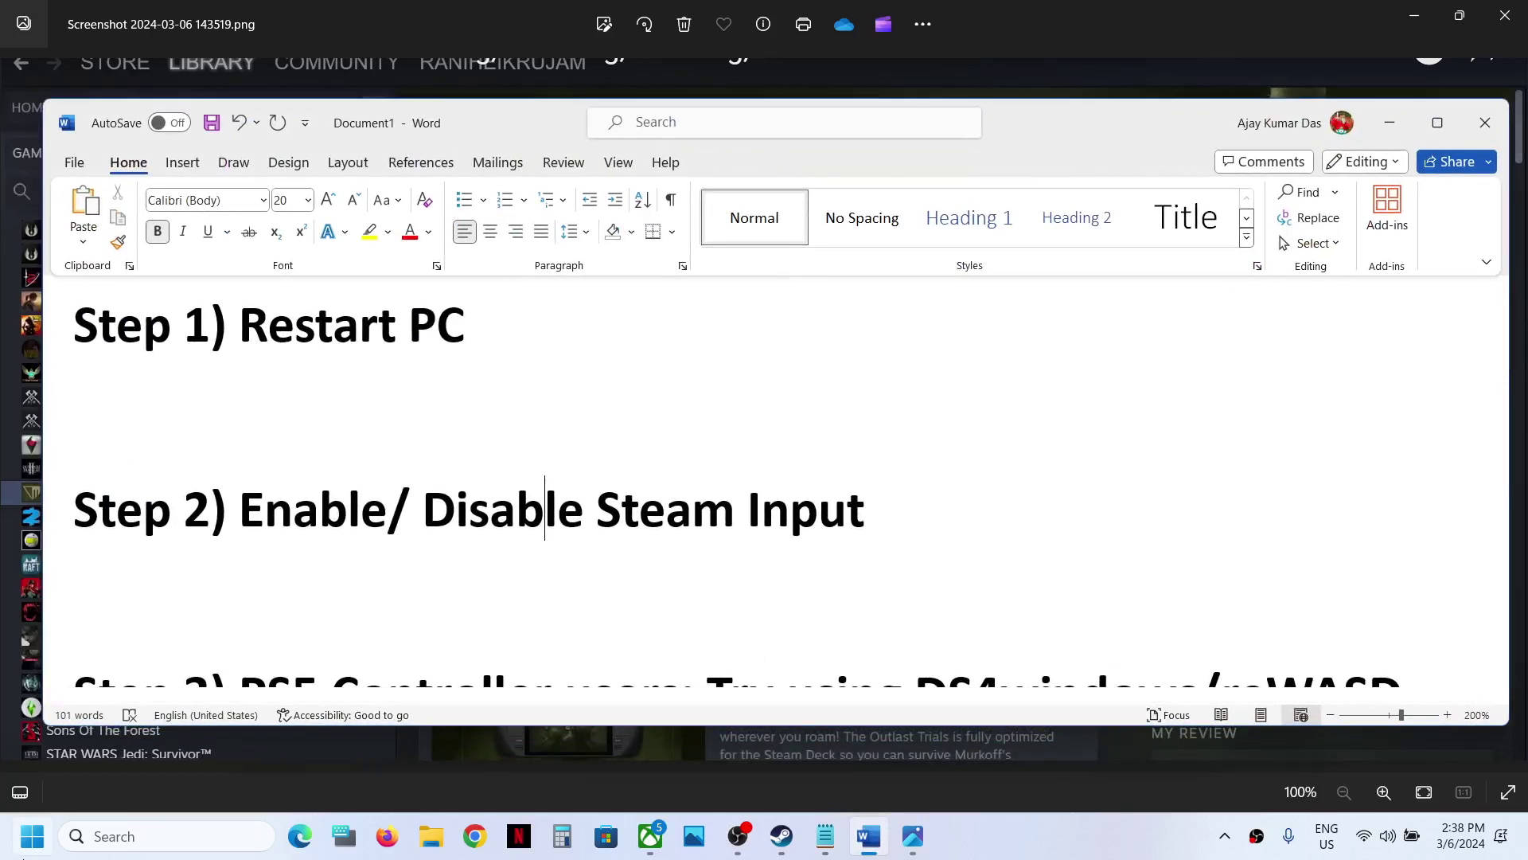
click(30, 844)
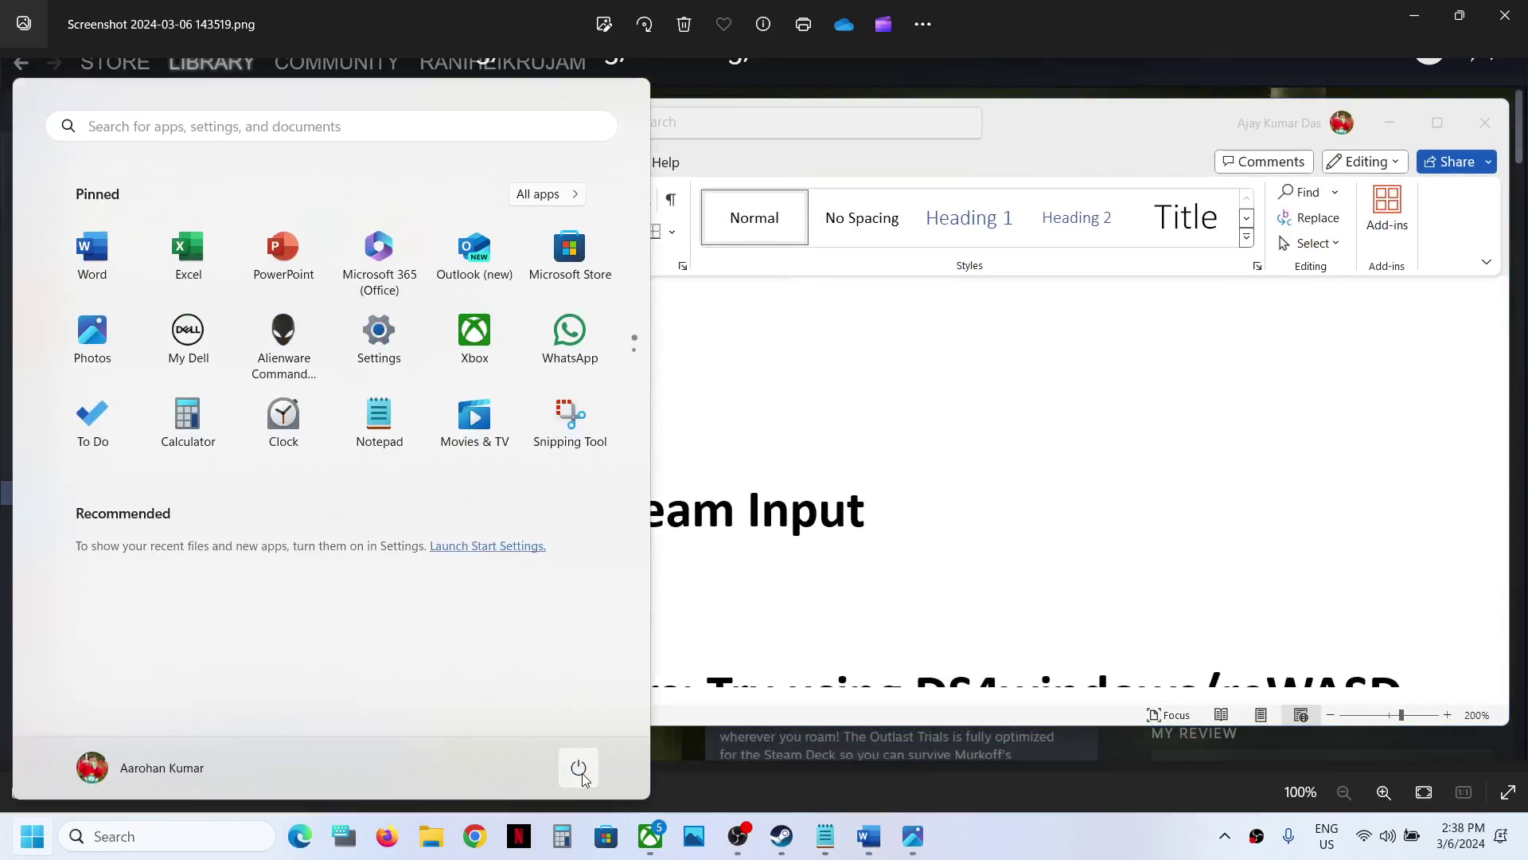
click(578, 769)
key(Escape)
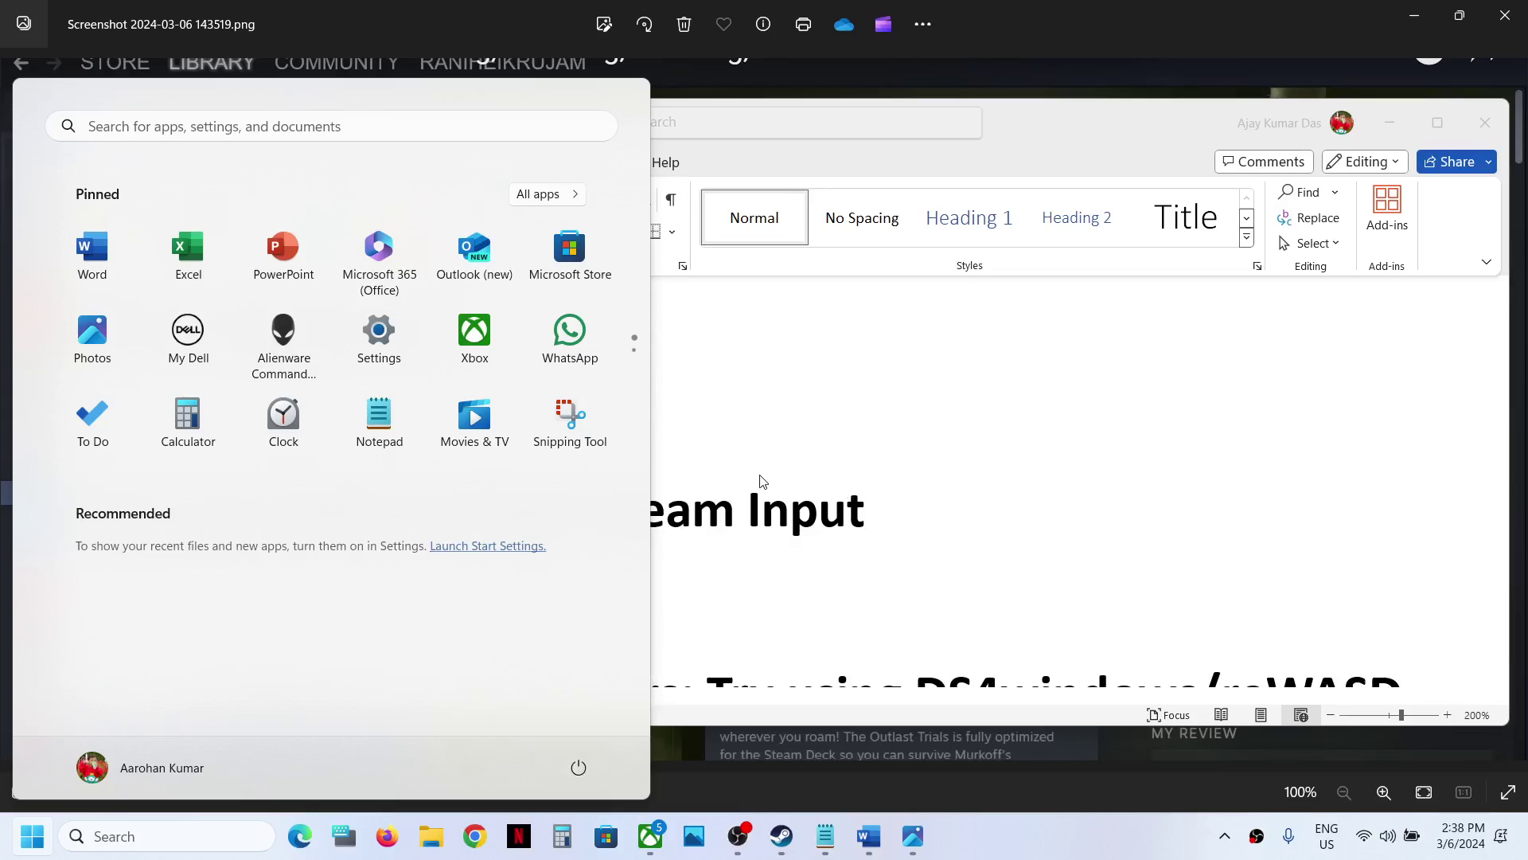
key(Escape)
drag(245, 500, 692, 514)
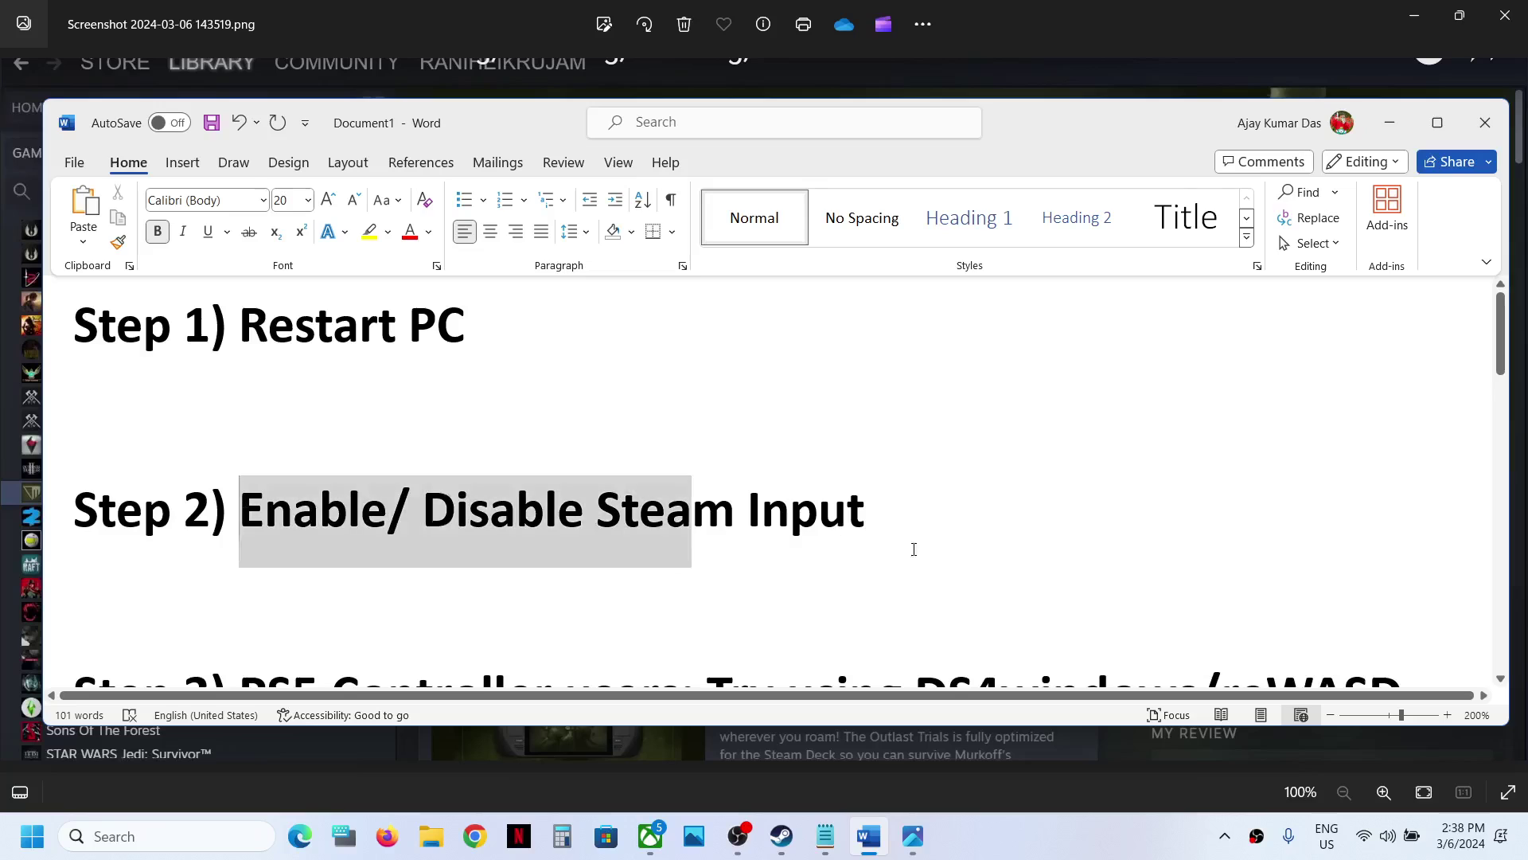
click(1387, 124)
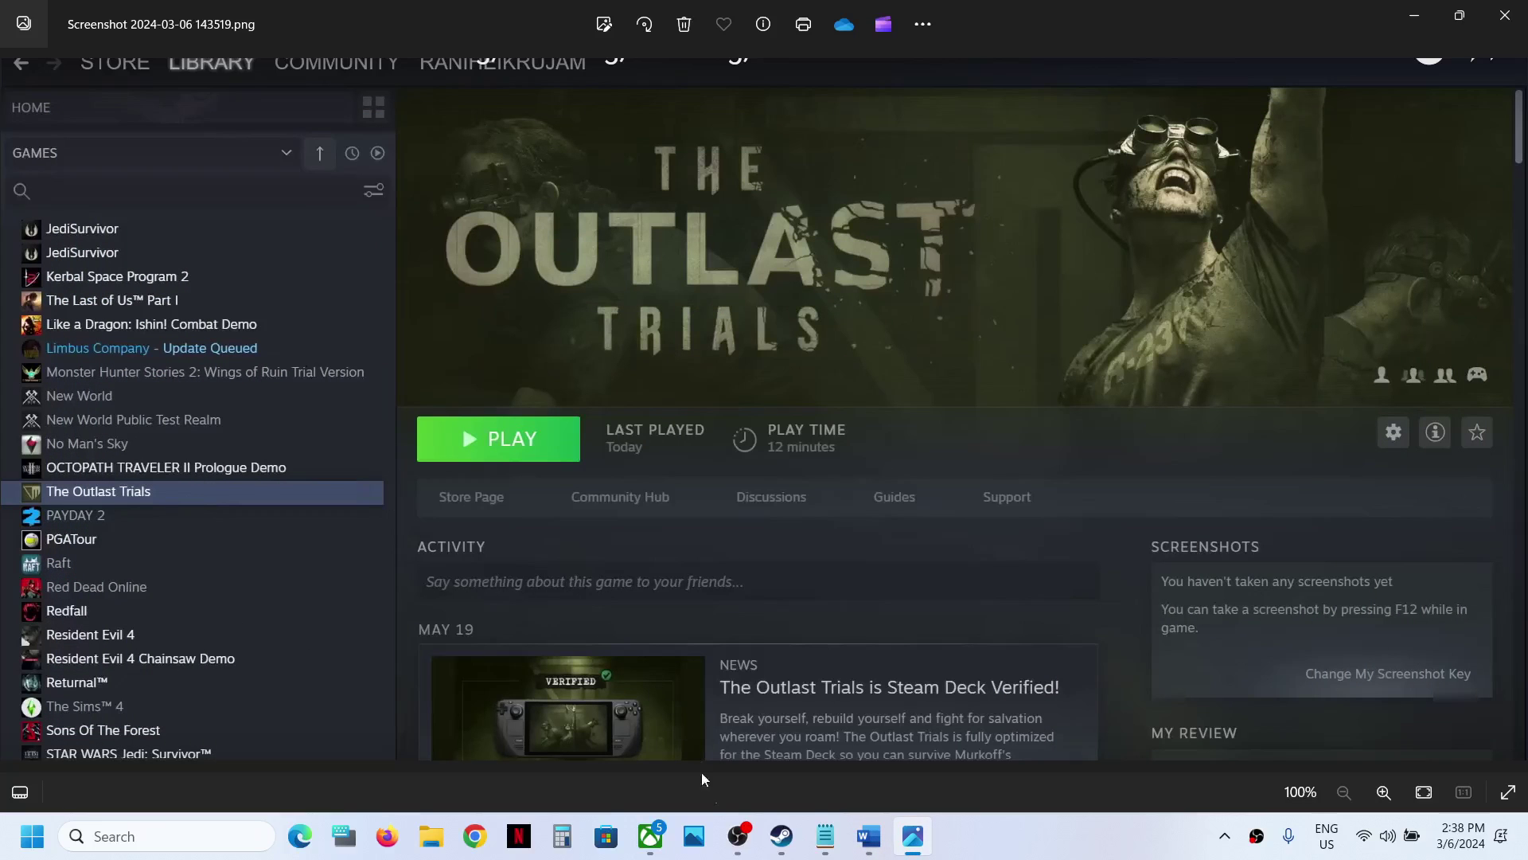
Set Expeditions: A MudRunner Game's Steam controller override to Enable Steam Input and close Properties
click(784, 840)
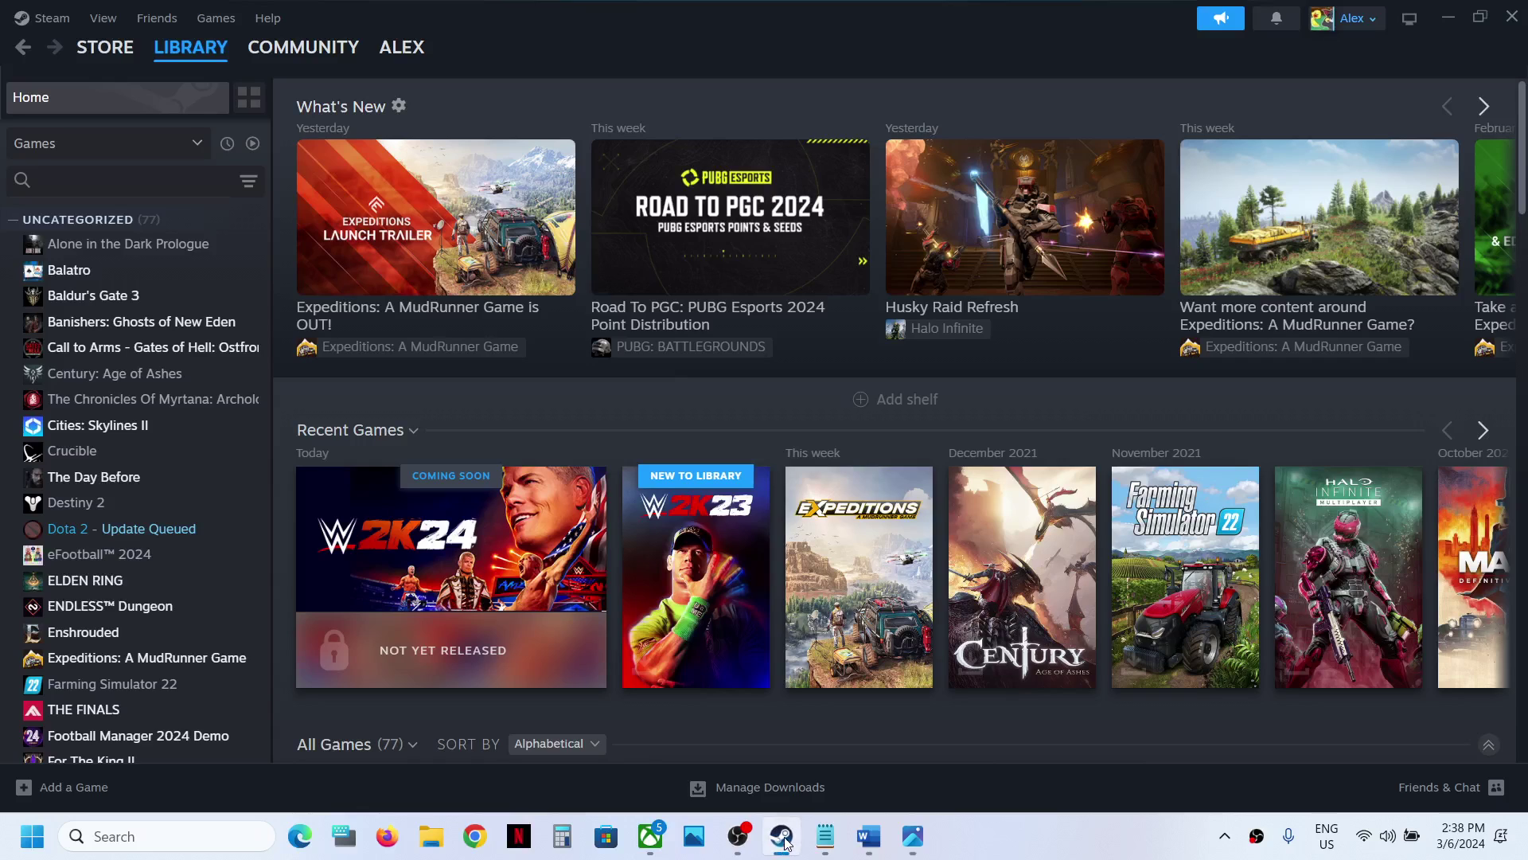
click(783, 840)
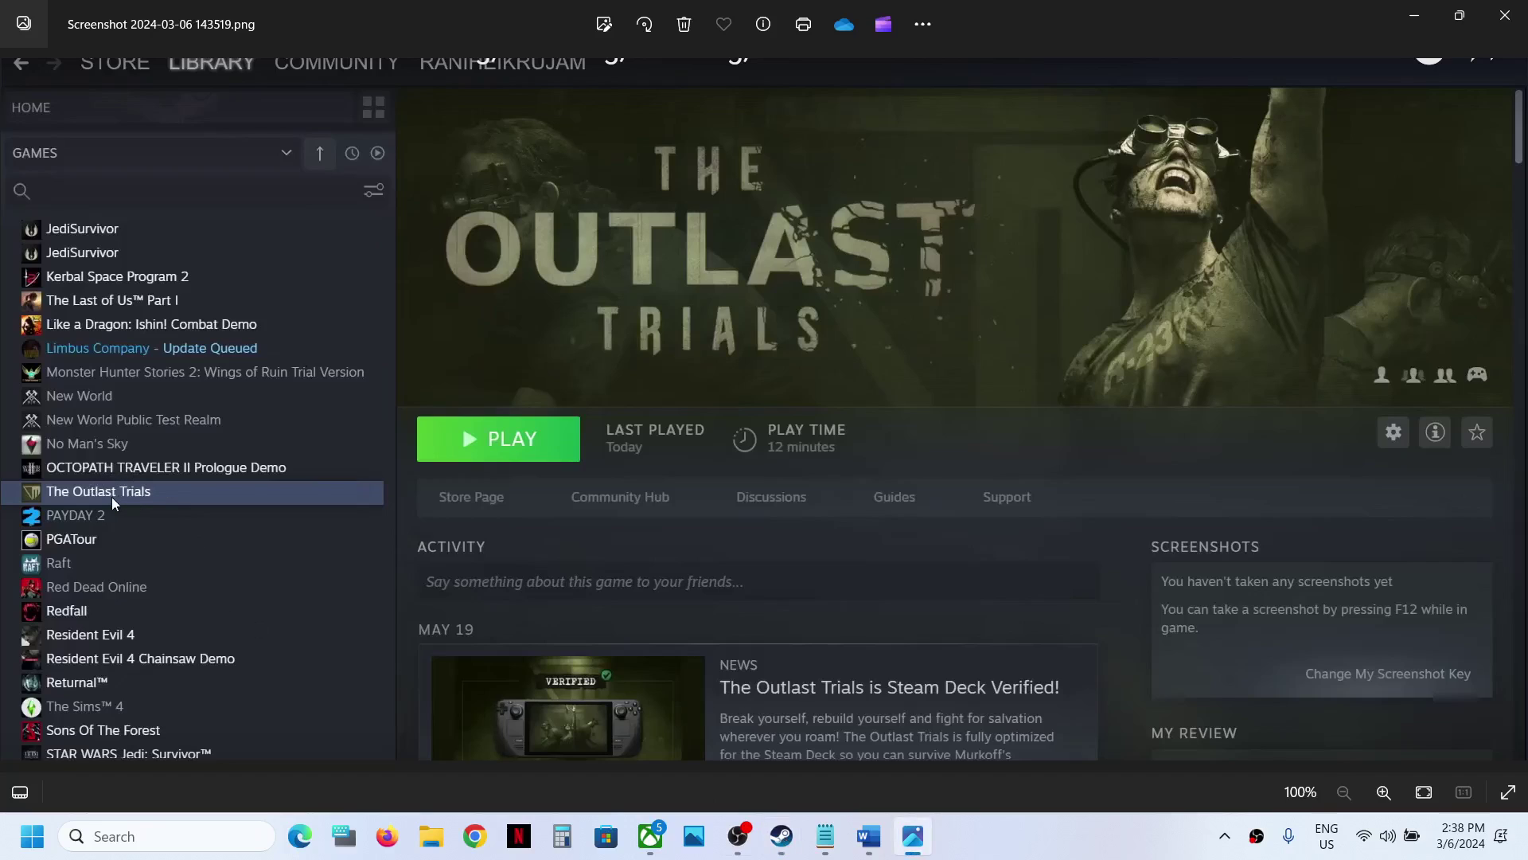
key(alt+Tab)
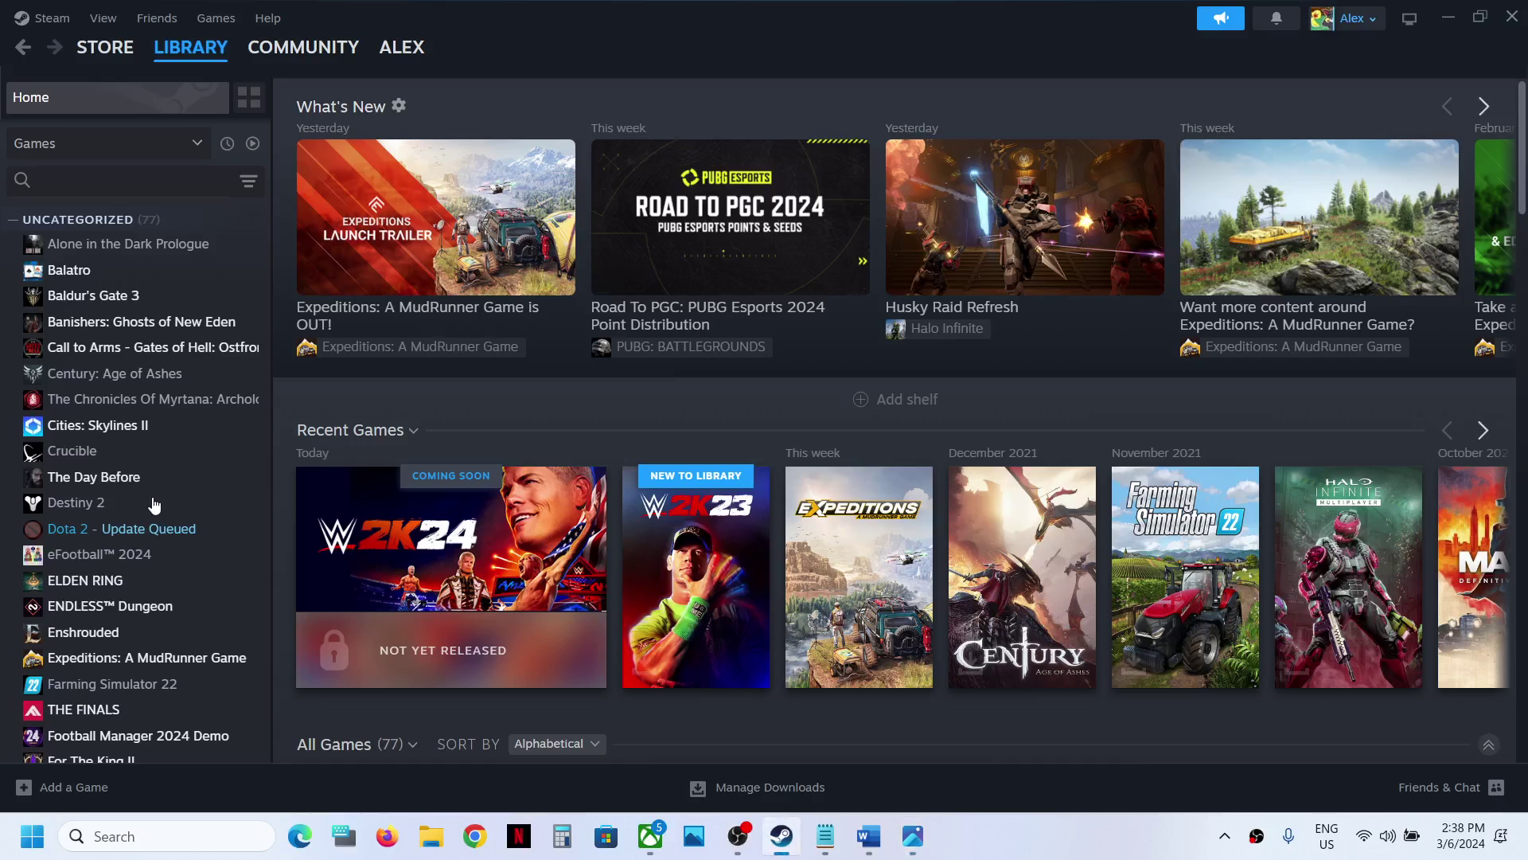
right_click(164, 654)
click(221, 645)
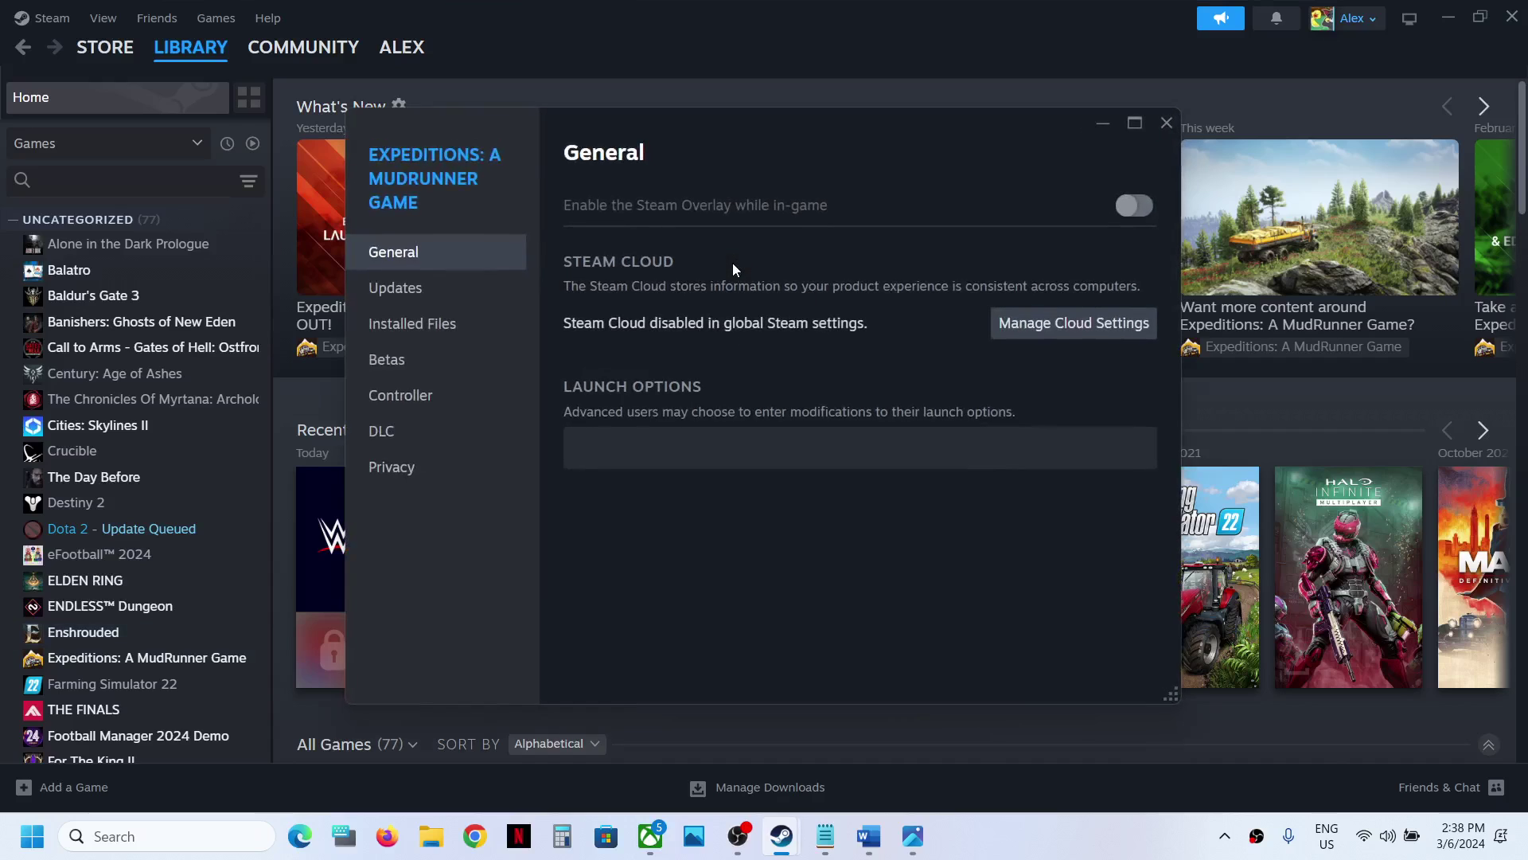
click(424, 397)
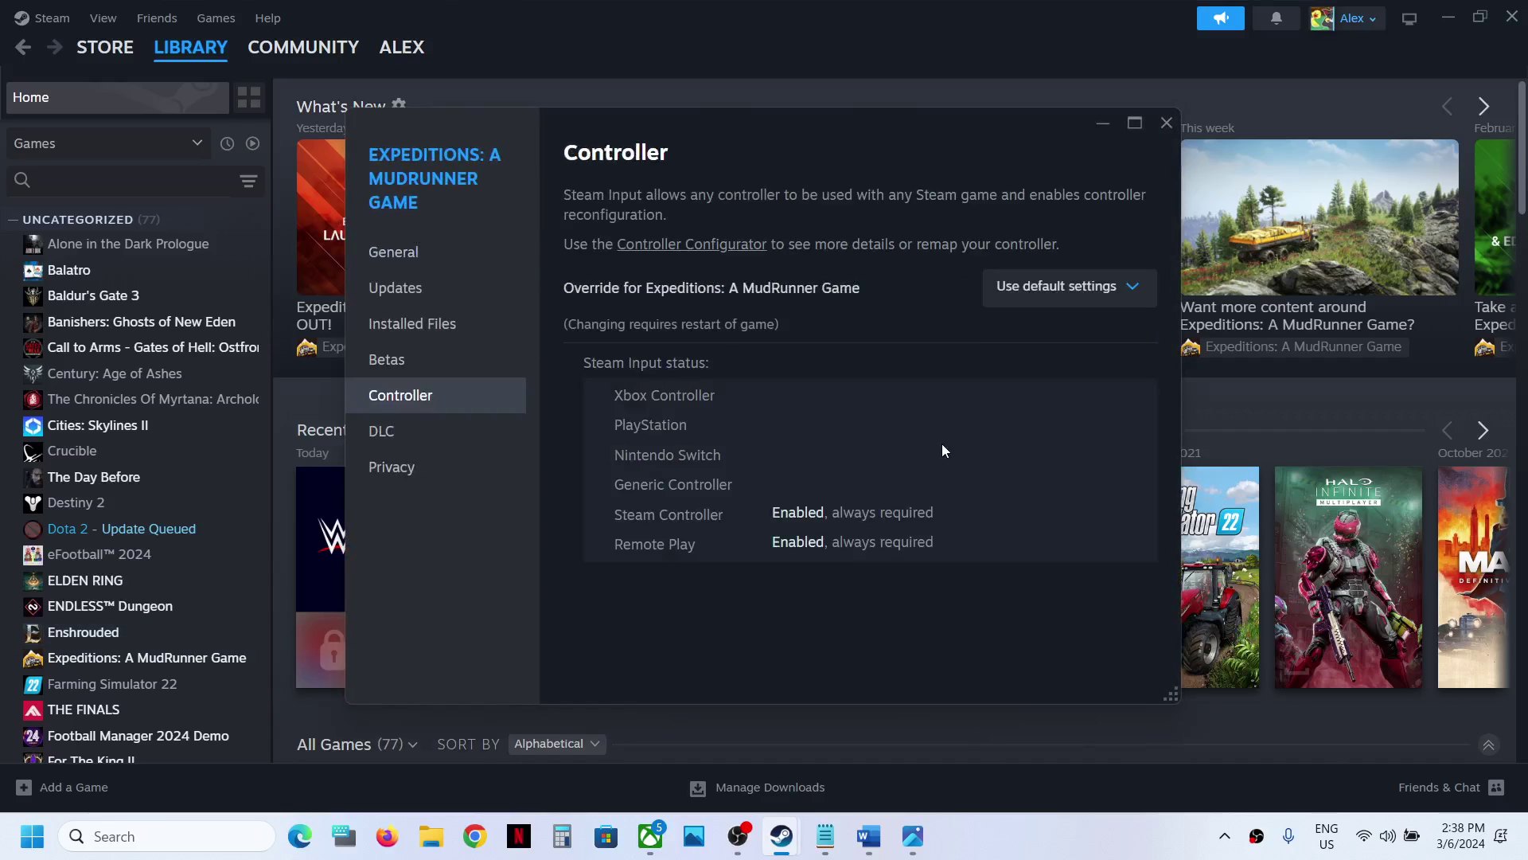
click(1118, 287)
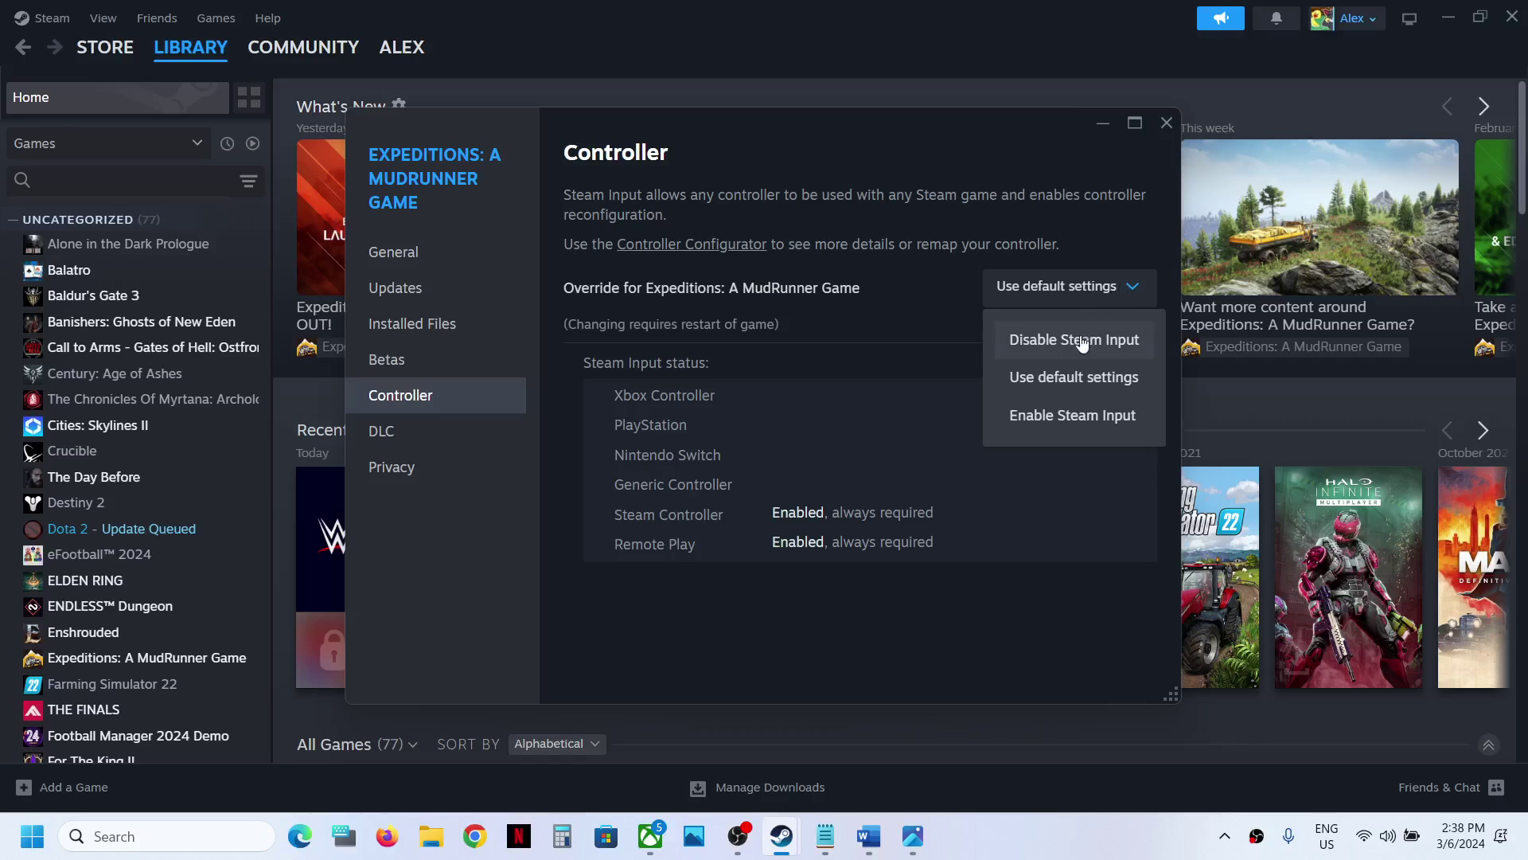
click(1074, 417)
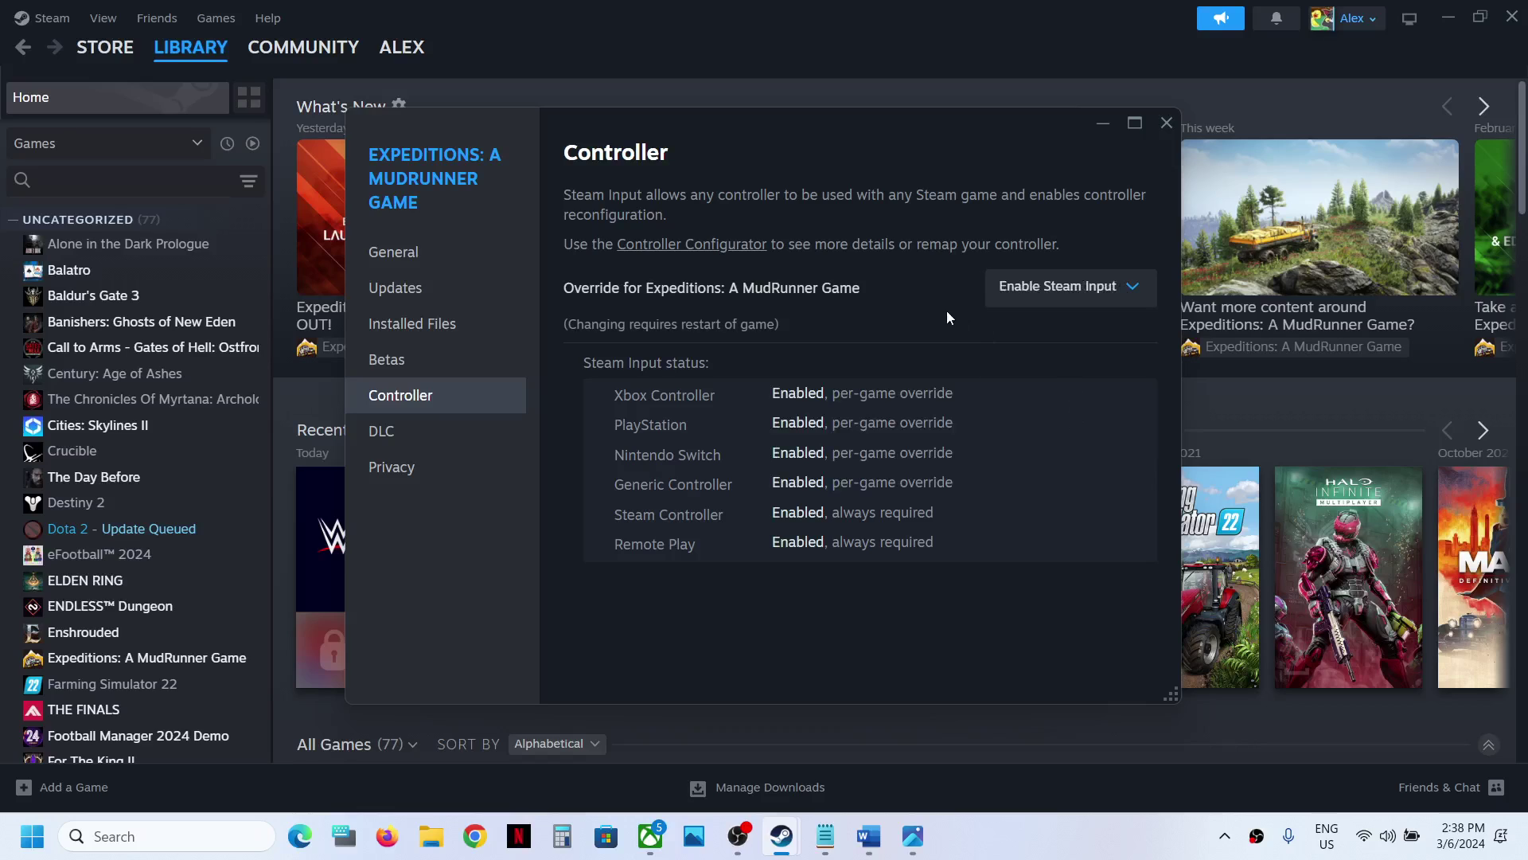
click(1177, 126)
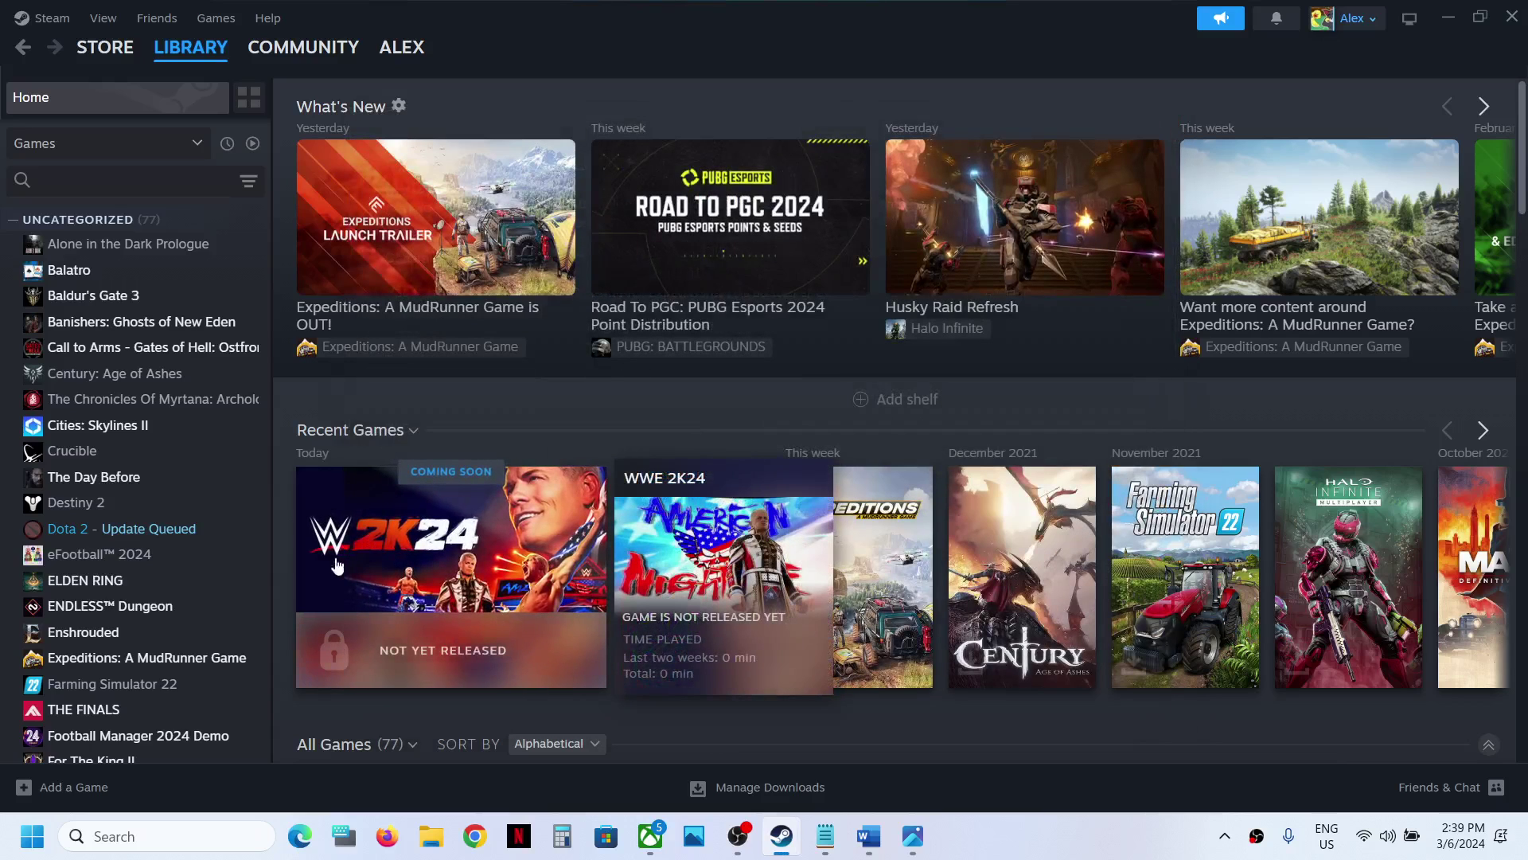
Confirm Expeditions' controller override stays Enable Steam Input, then bring the Word notes back
right_click(214, 663)
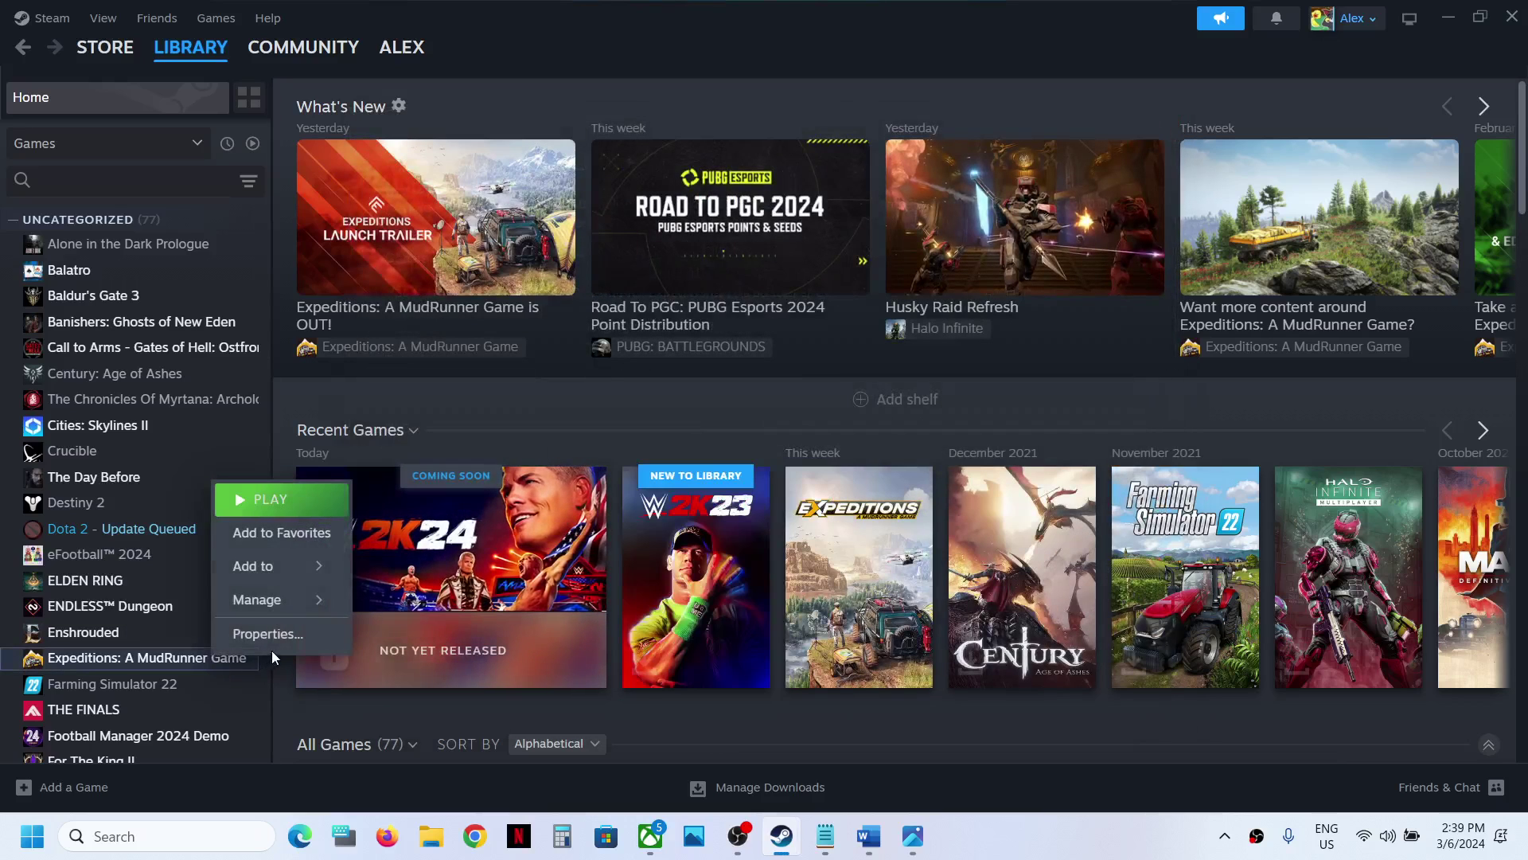
click(265, 634)
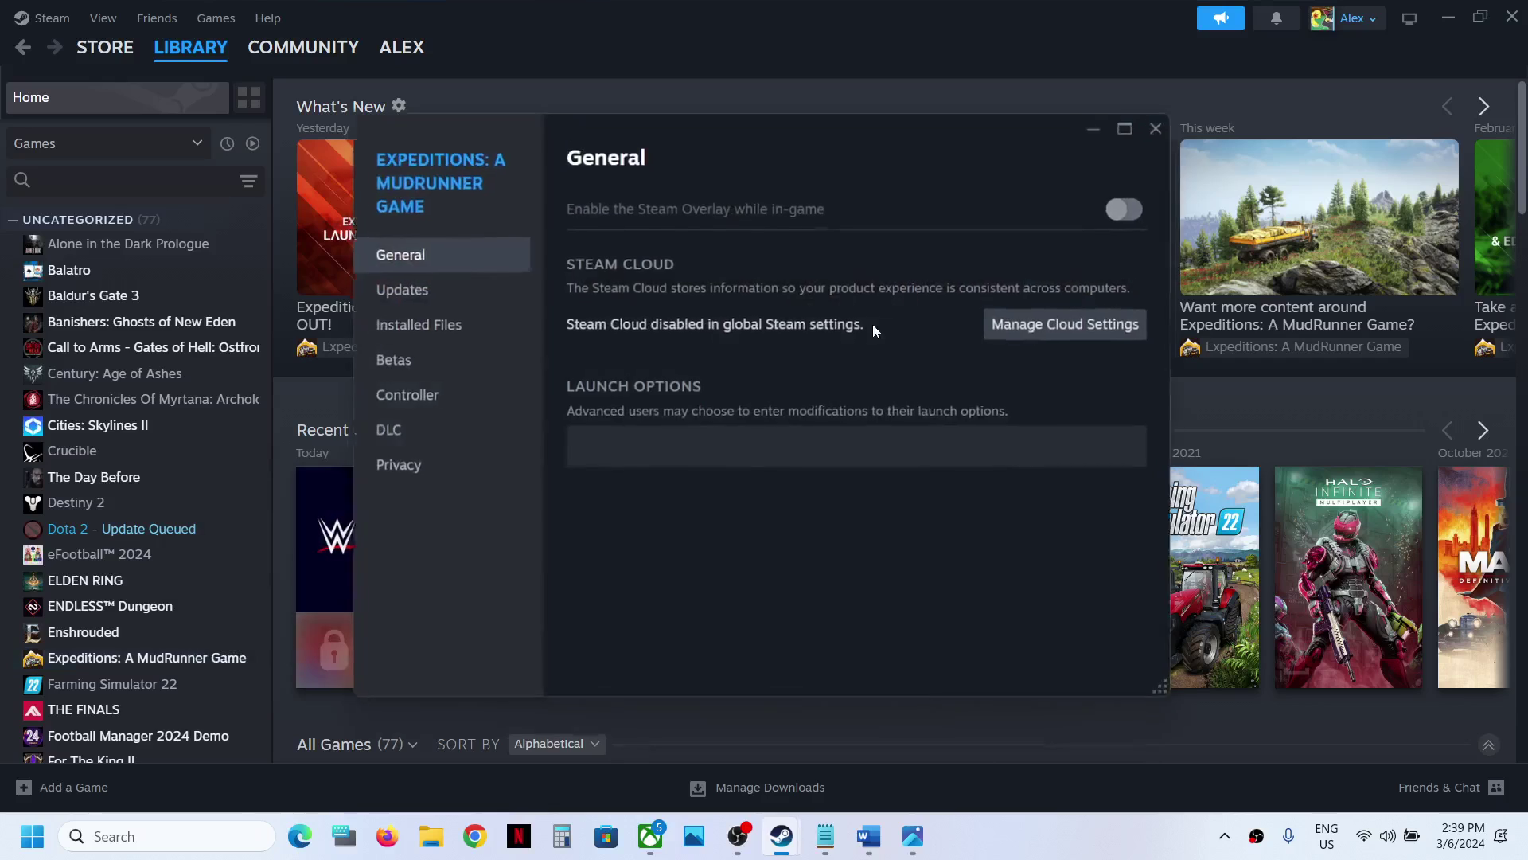
click(446, 392)
click(1037, 293)
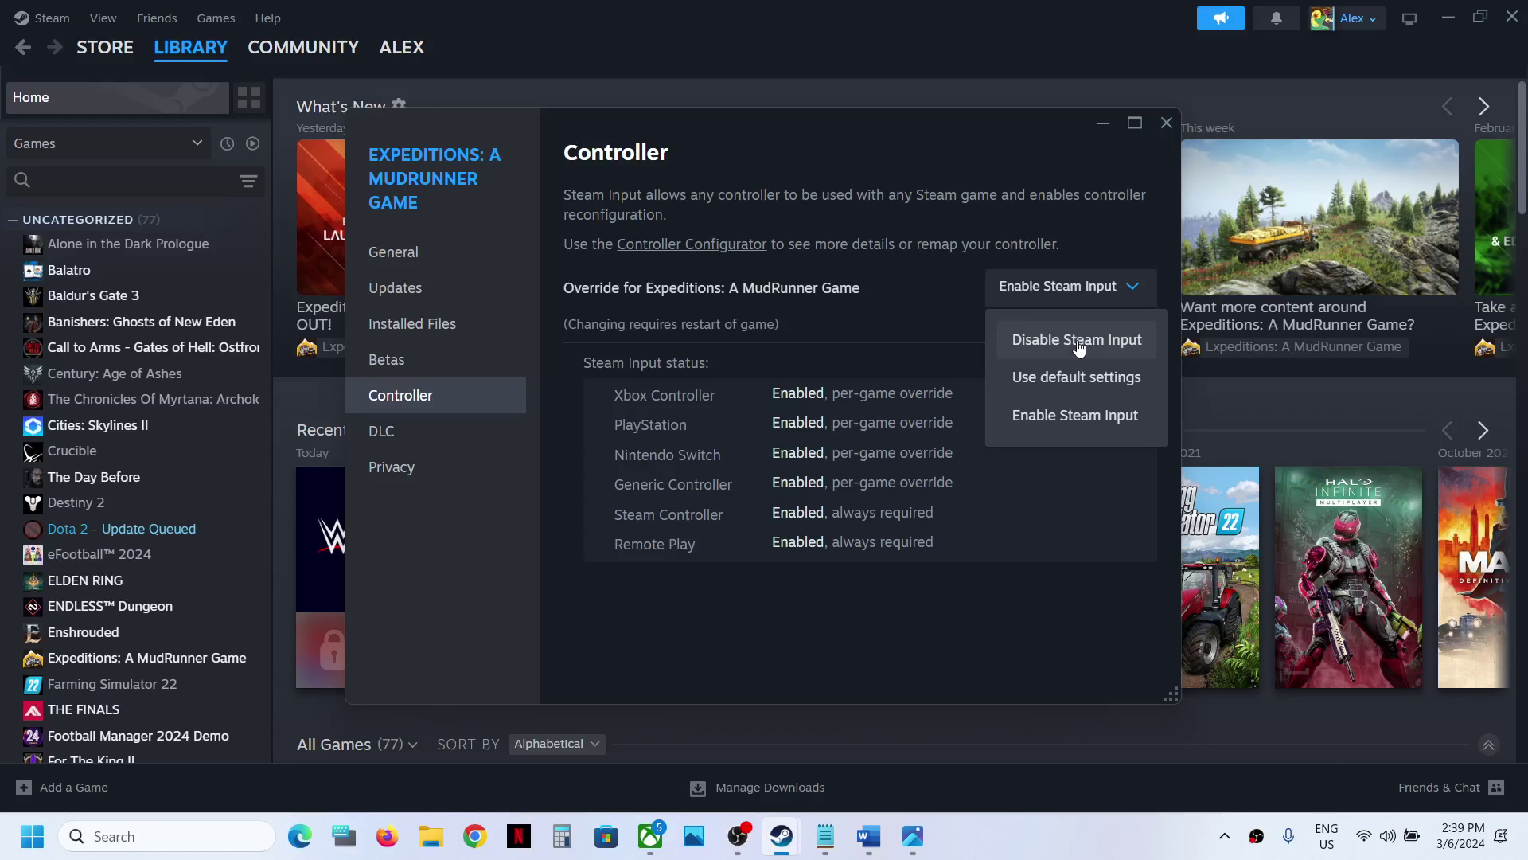
click(976, 296)
click(1162, 136)
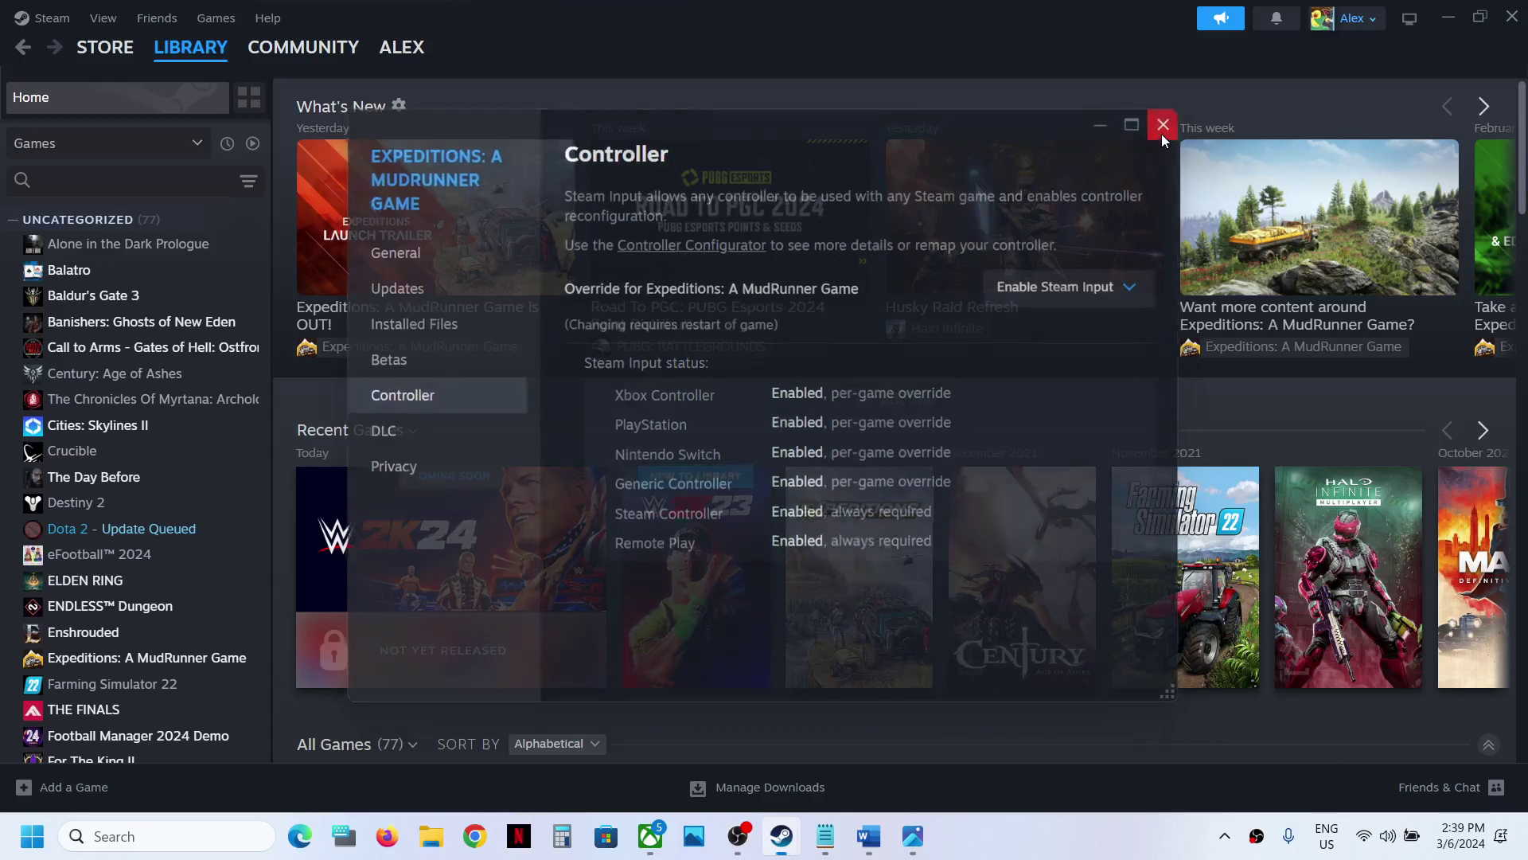
click(868, 836)
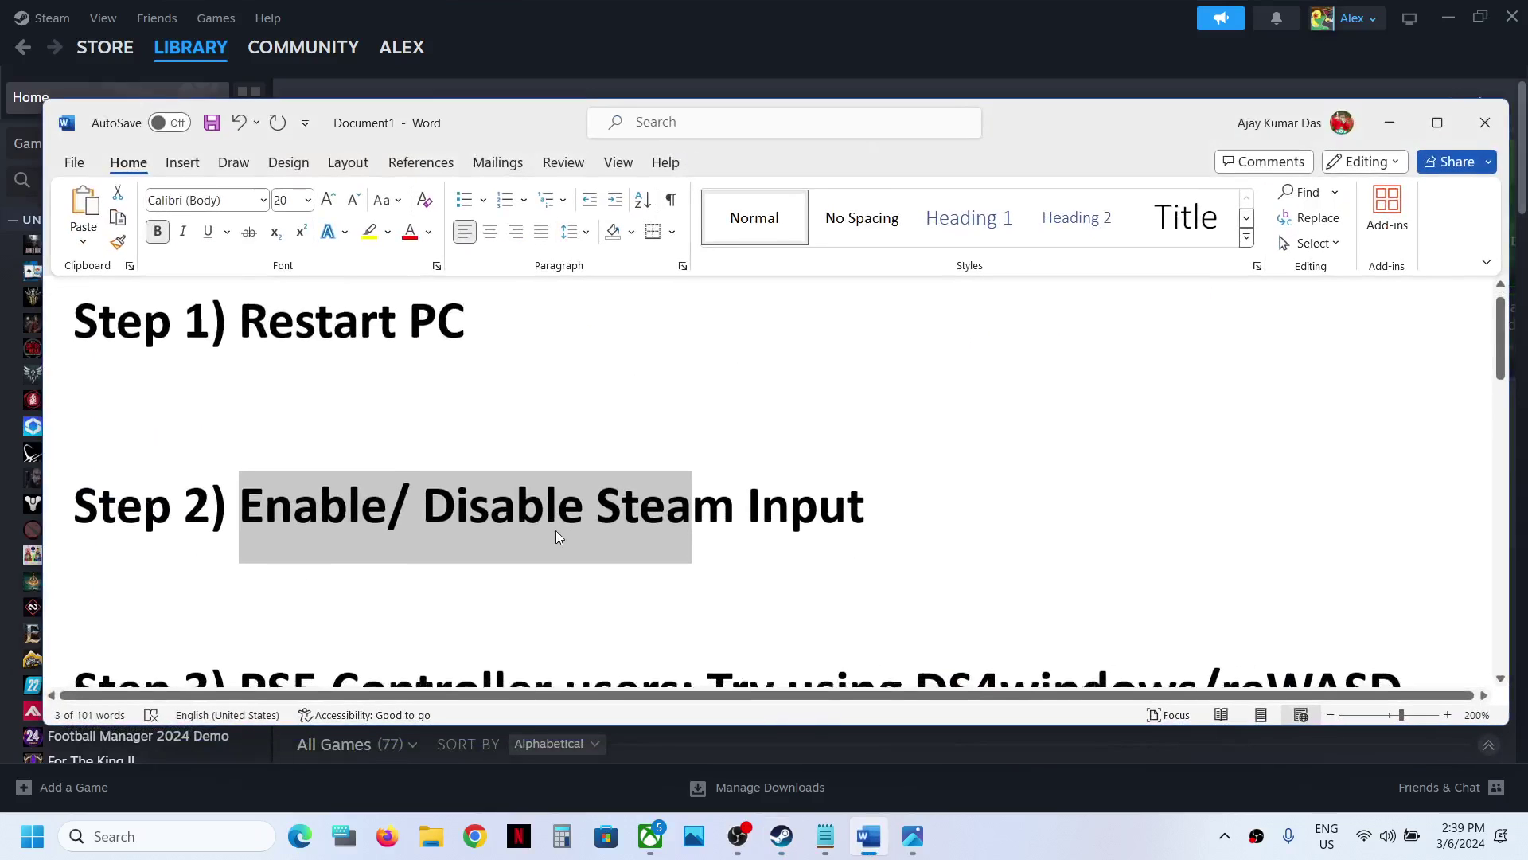
Change 'PS5' to 'PS' in Step 3 and select its DS4windows text
scroll(555, 530, down, 2)
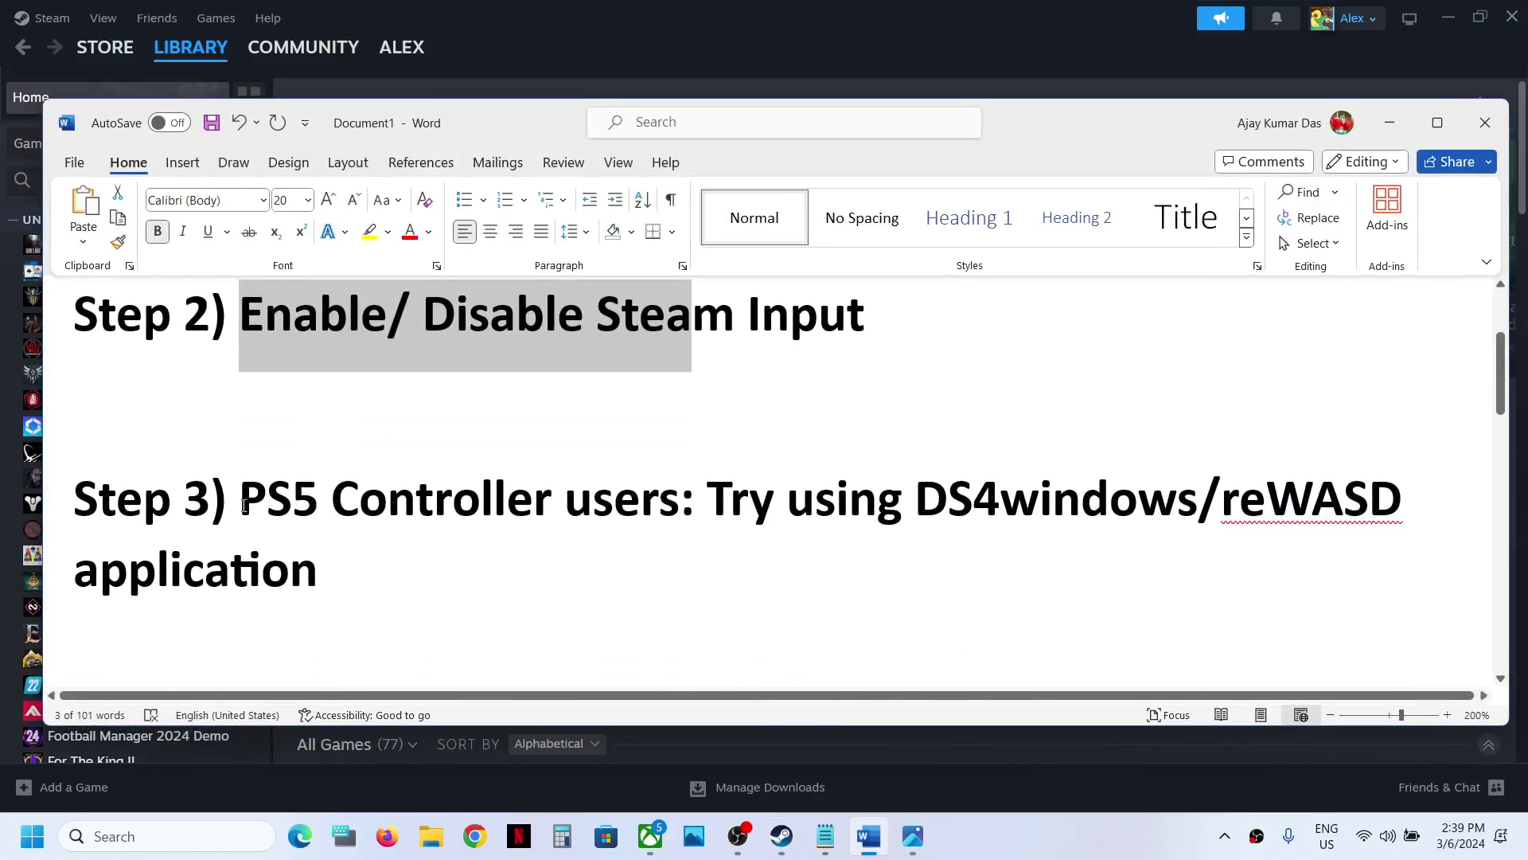
click(323, 491)
key(BackSpace)
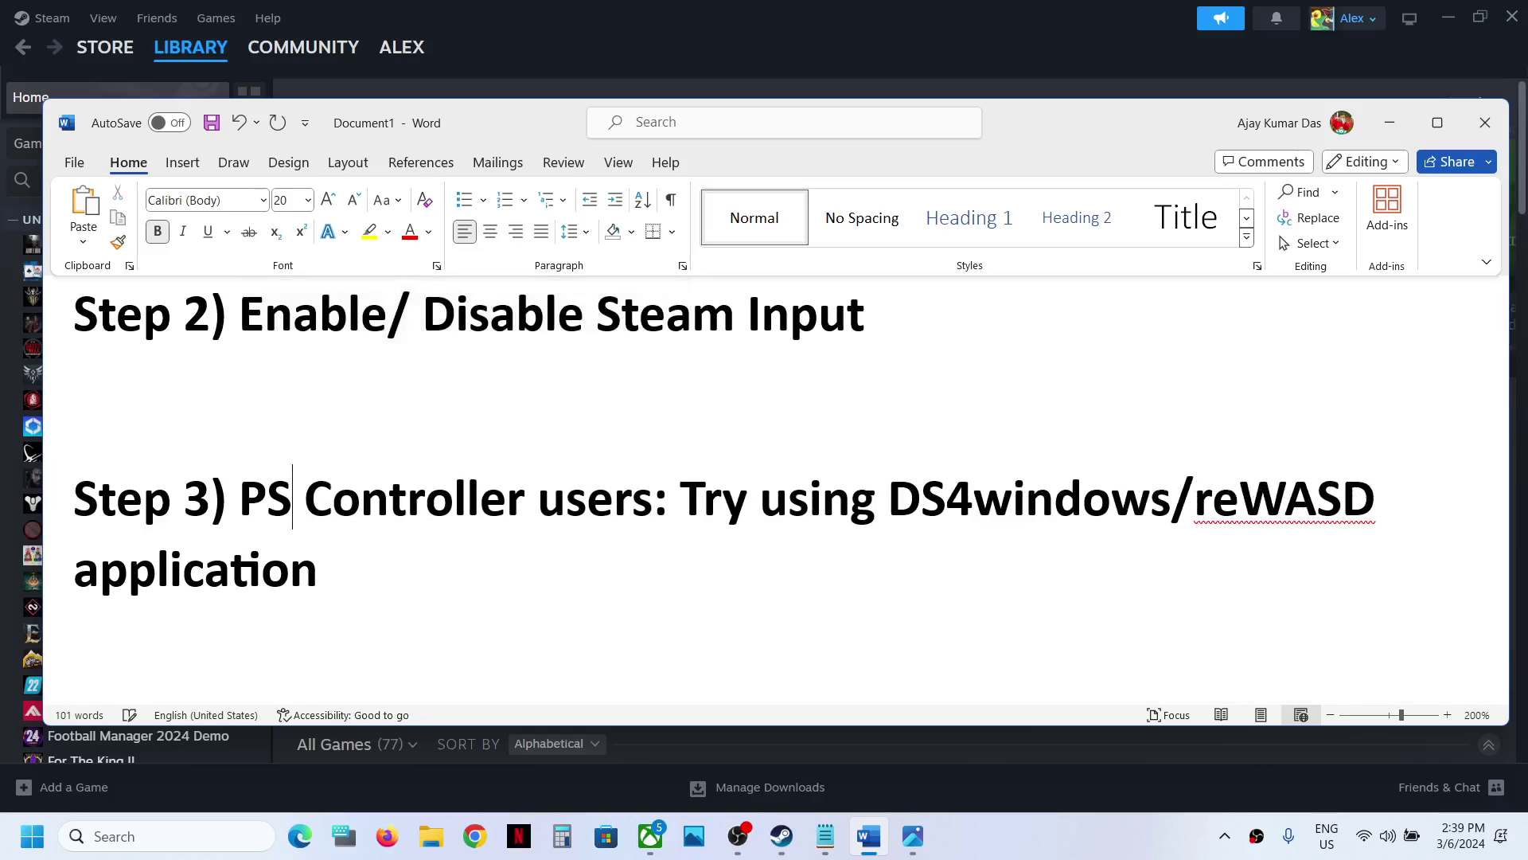
drag(698, 497, 1067, 495)
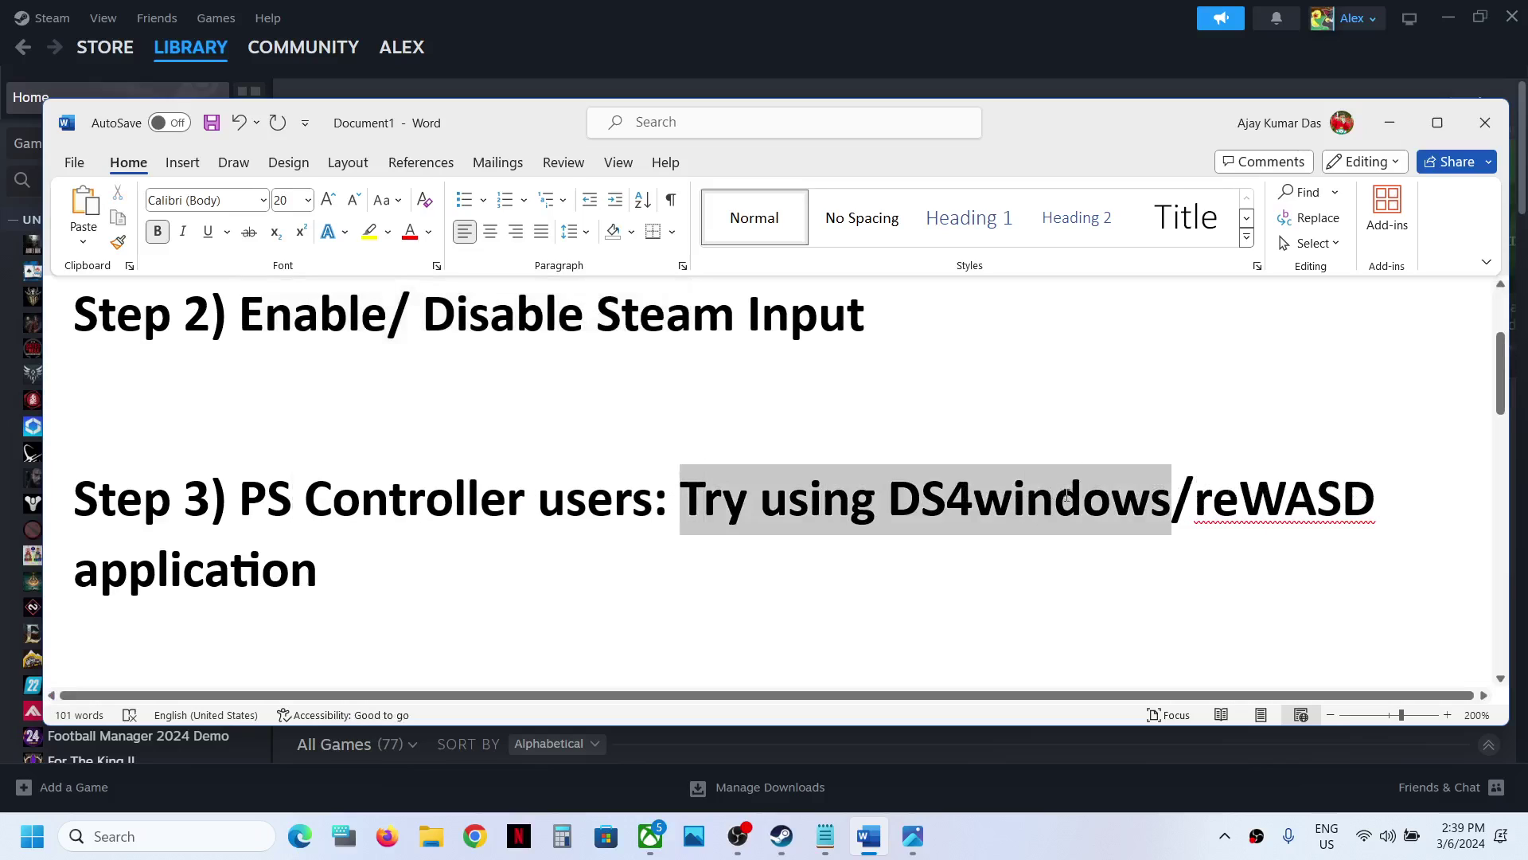
click(1053, 497)
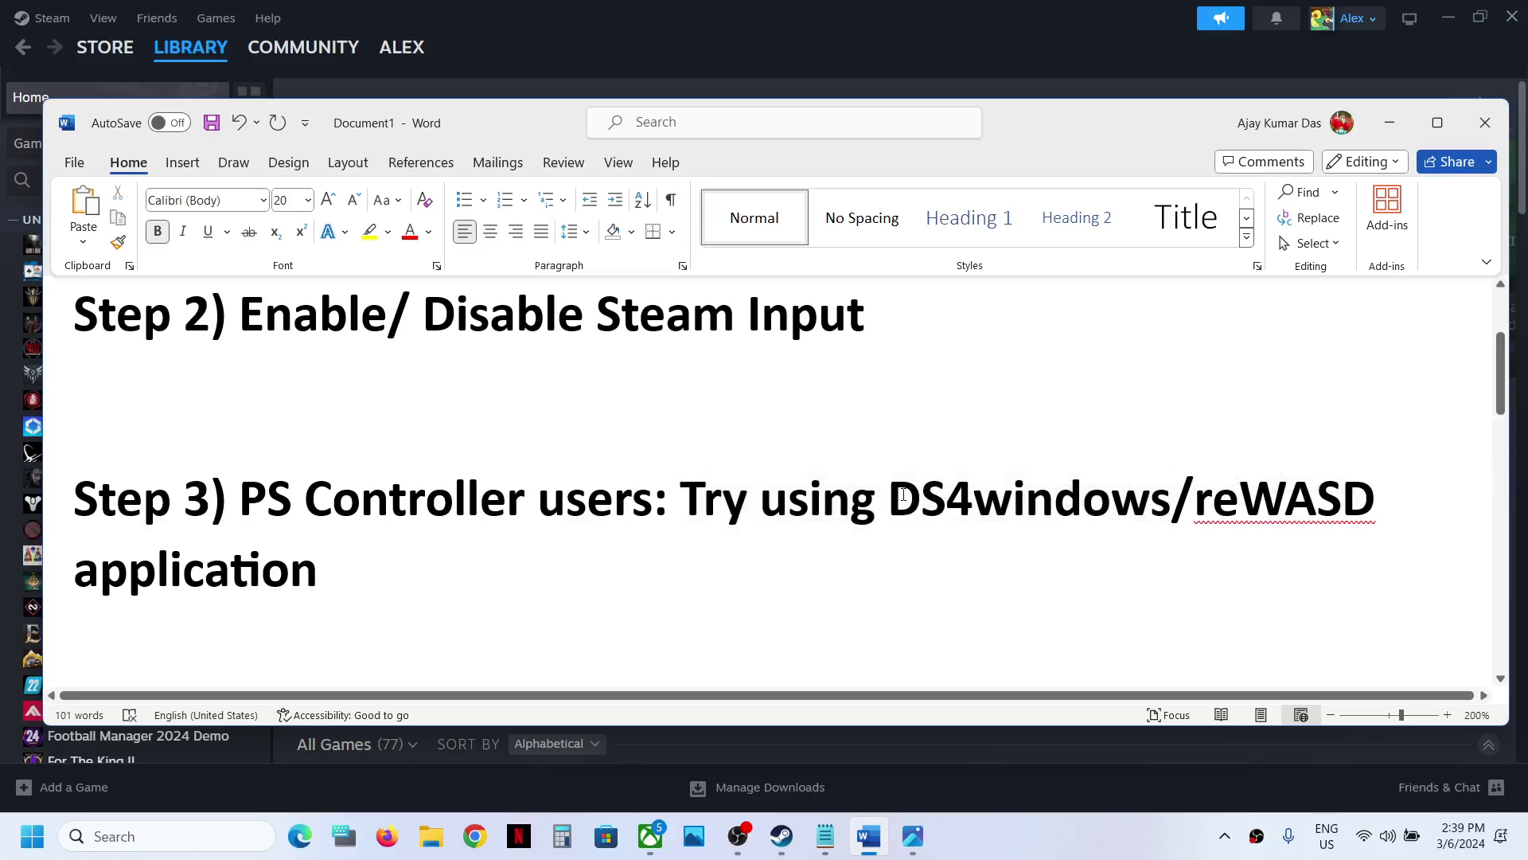
drag(890, 495, 440, 569)
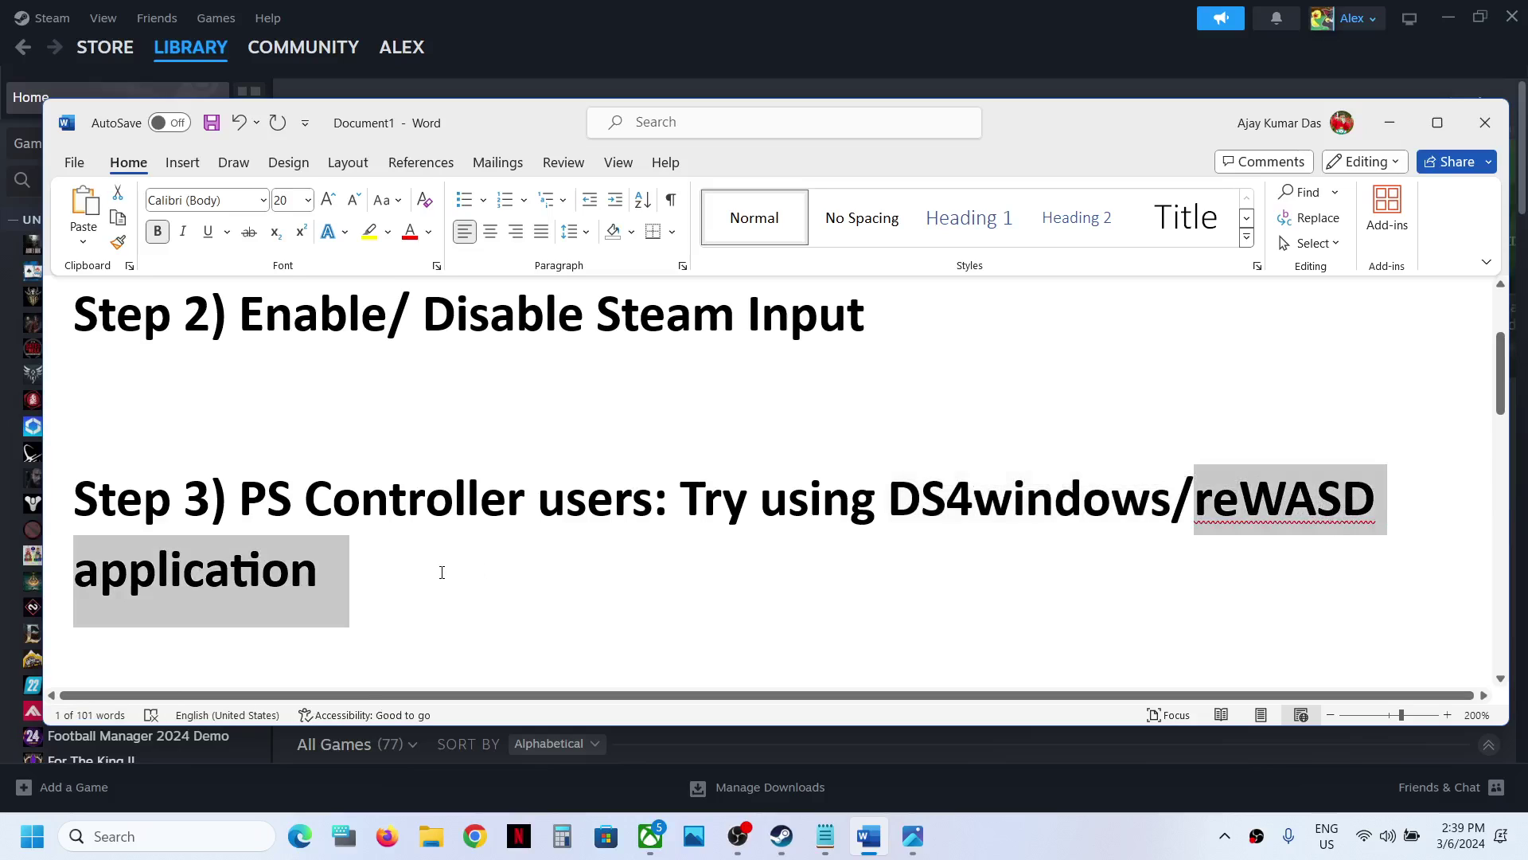
click(440, 580)
drag(249, 492, 529, 540)
click(531, 539)
Highlight the Step 4 instruction about disabling Steam Input, then minimize Word
scroll(530, 540, down, 2)
scroll(530, 540, down, 3)
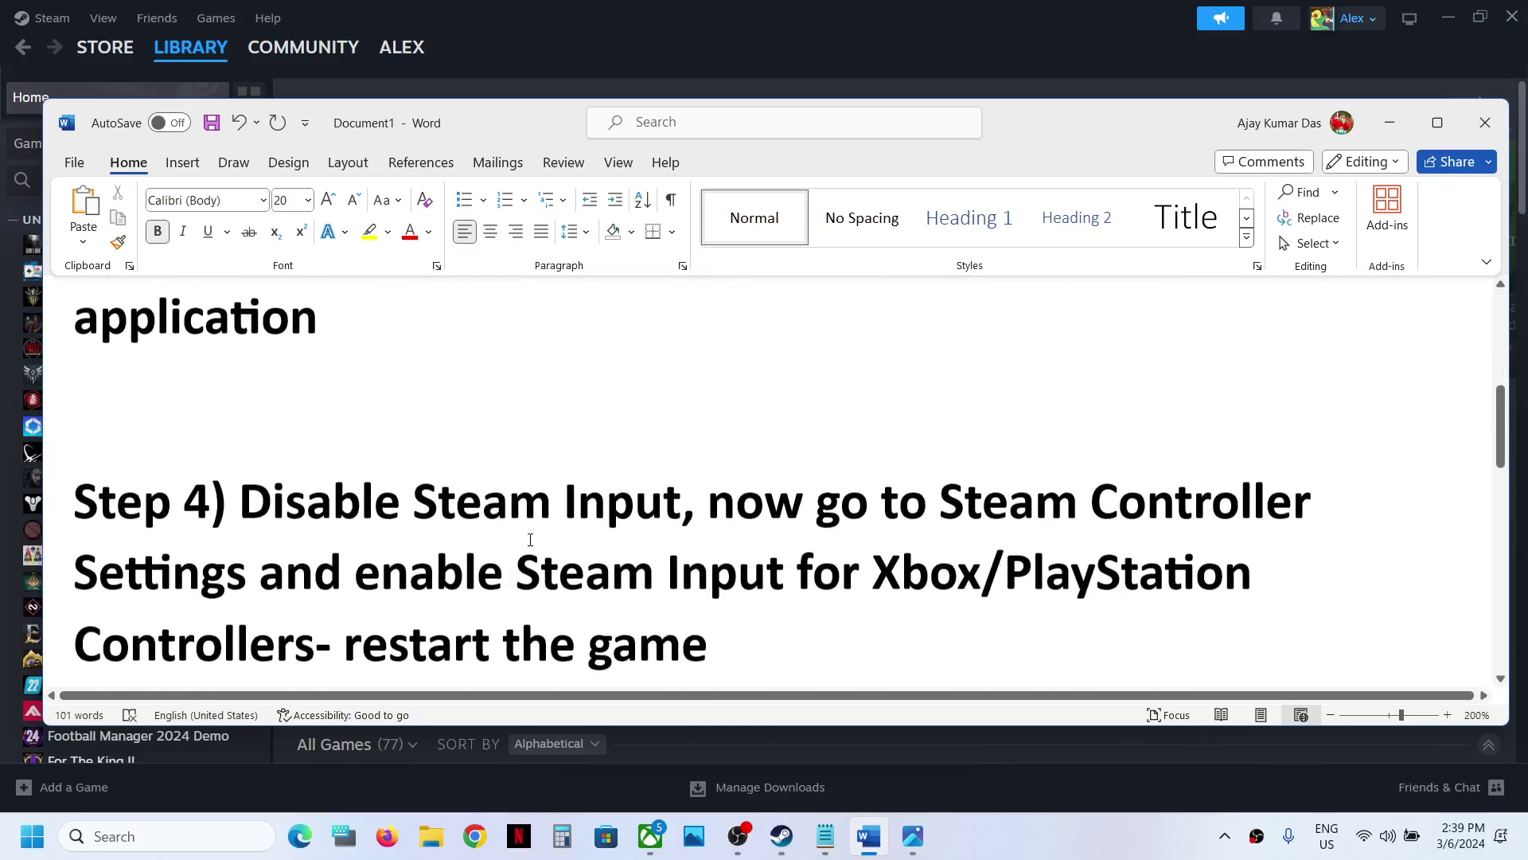
drag(247, 428, 895, 514)
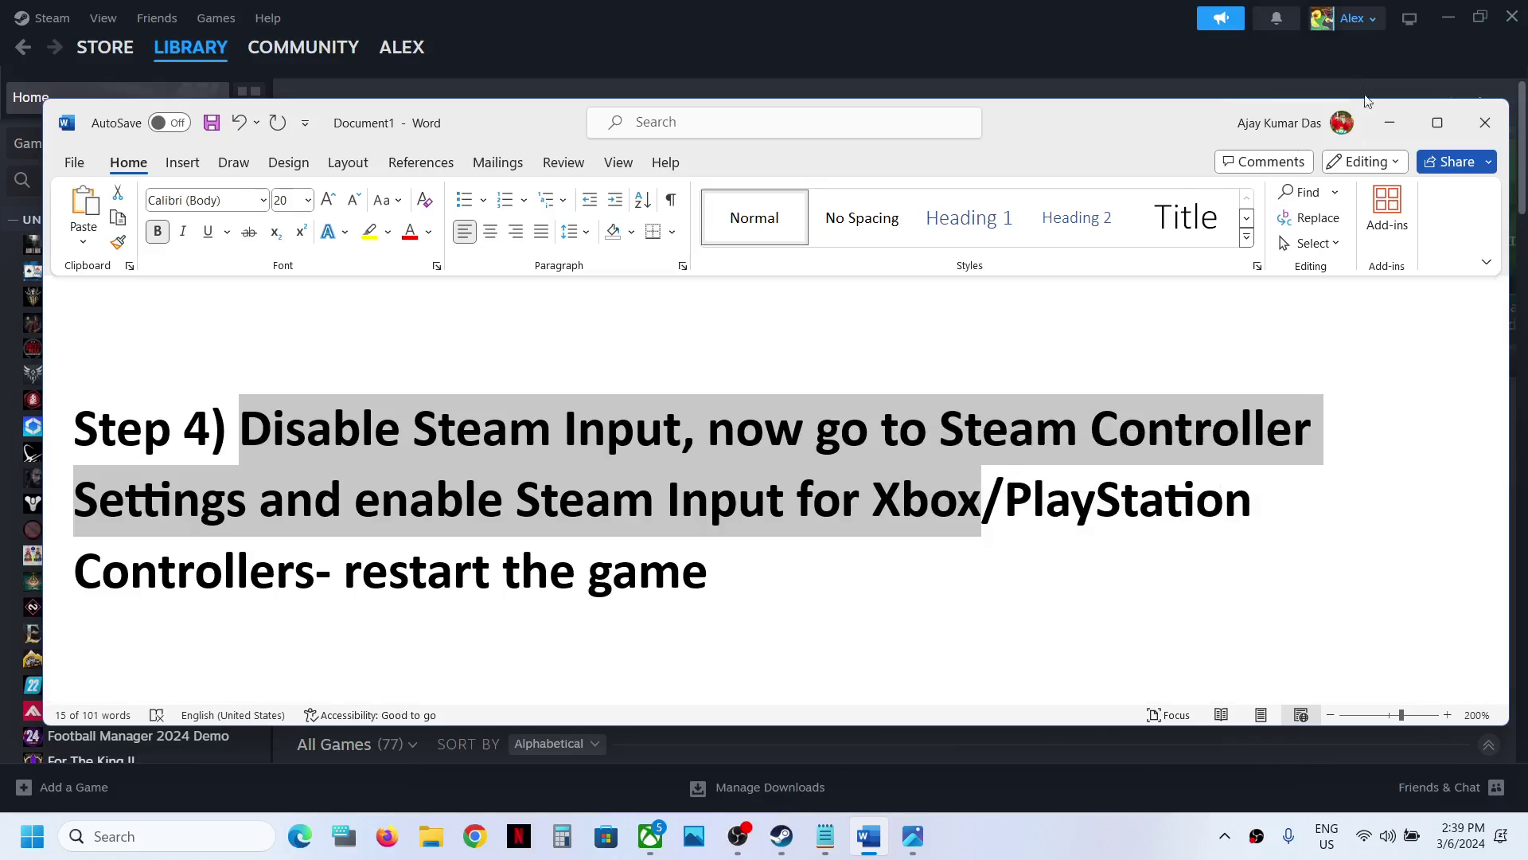
click(1389, 123)
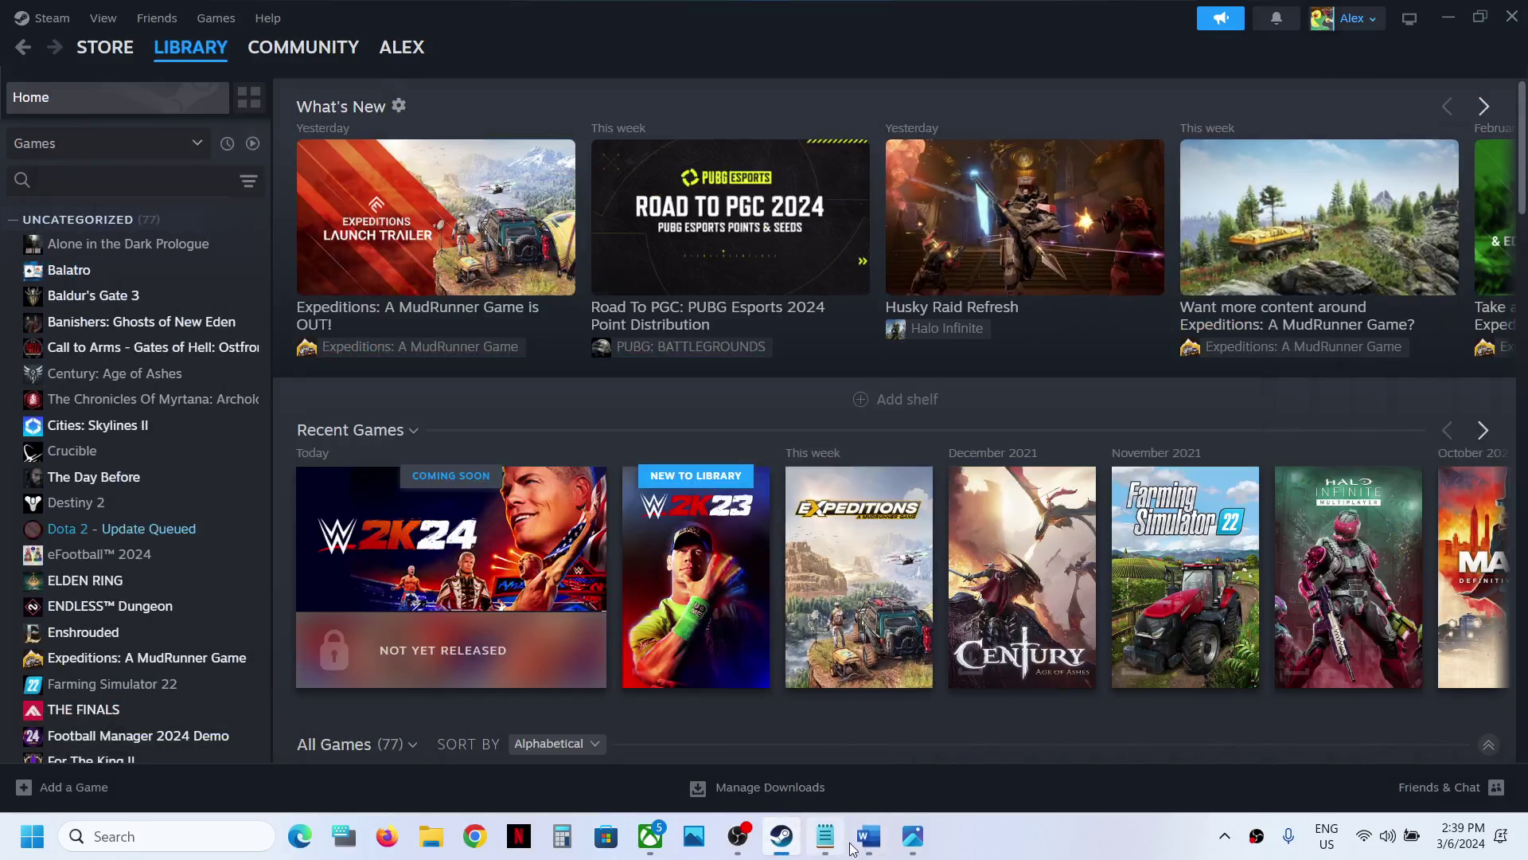
Set Expeditions: A MudRunner Game's controller override to Disable Steam Input and close Properties
click(916, 838)
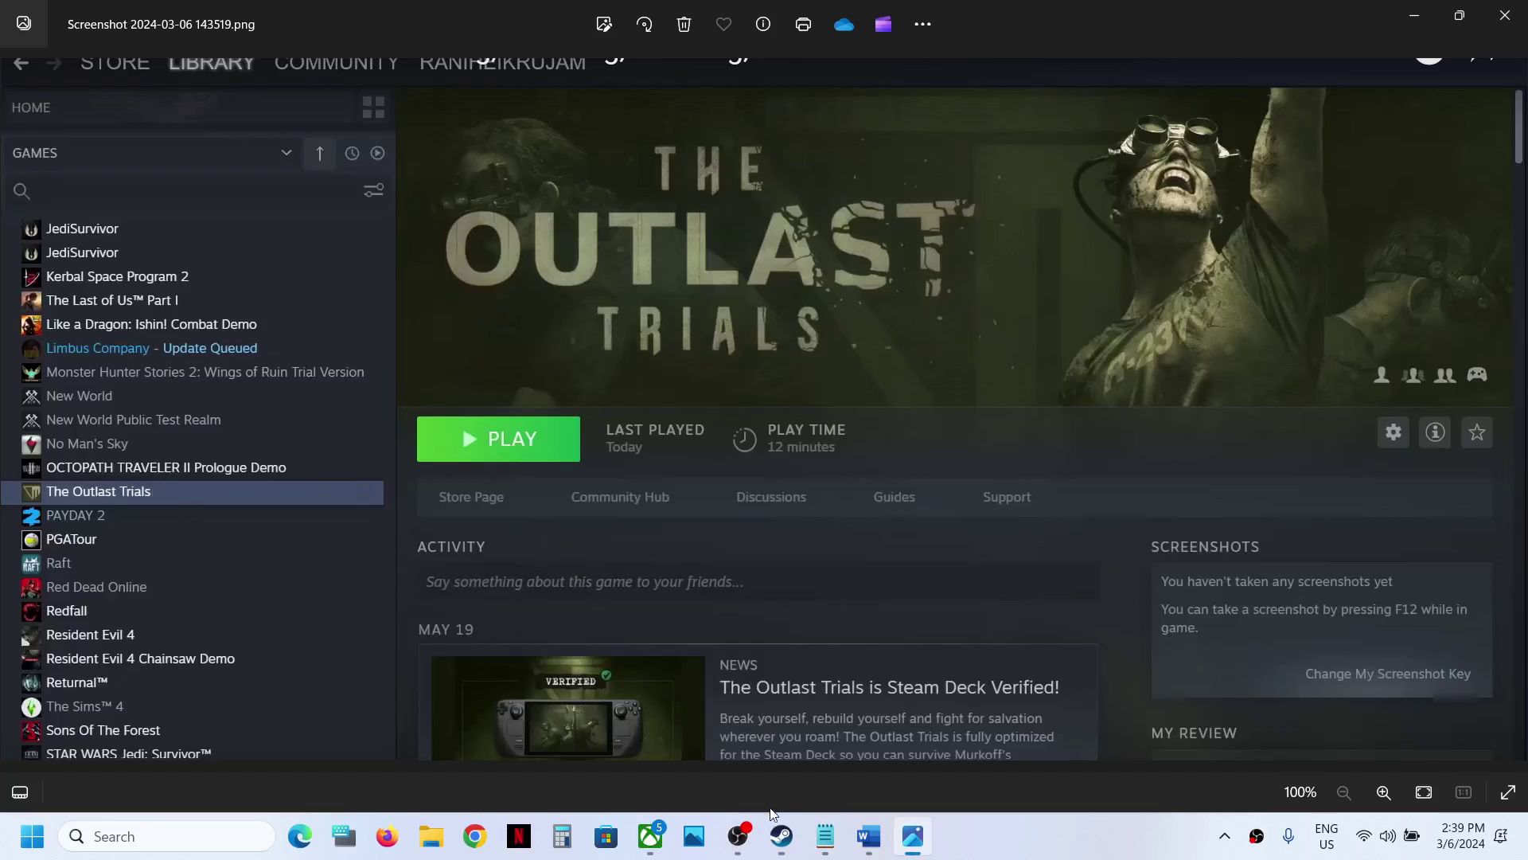
click(782, 835)
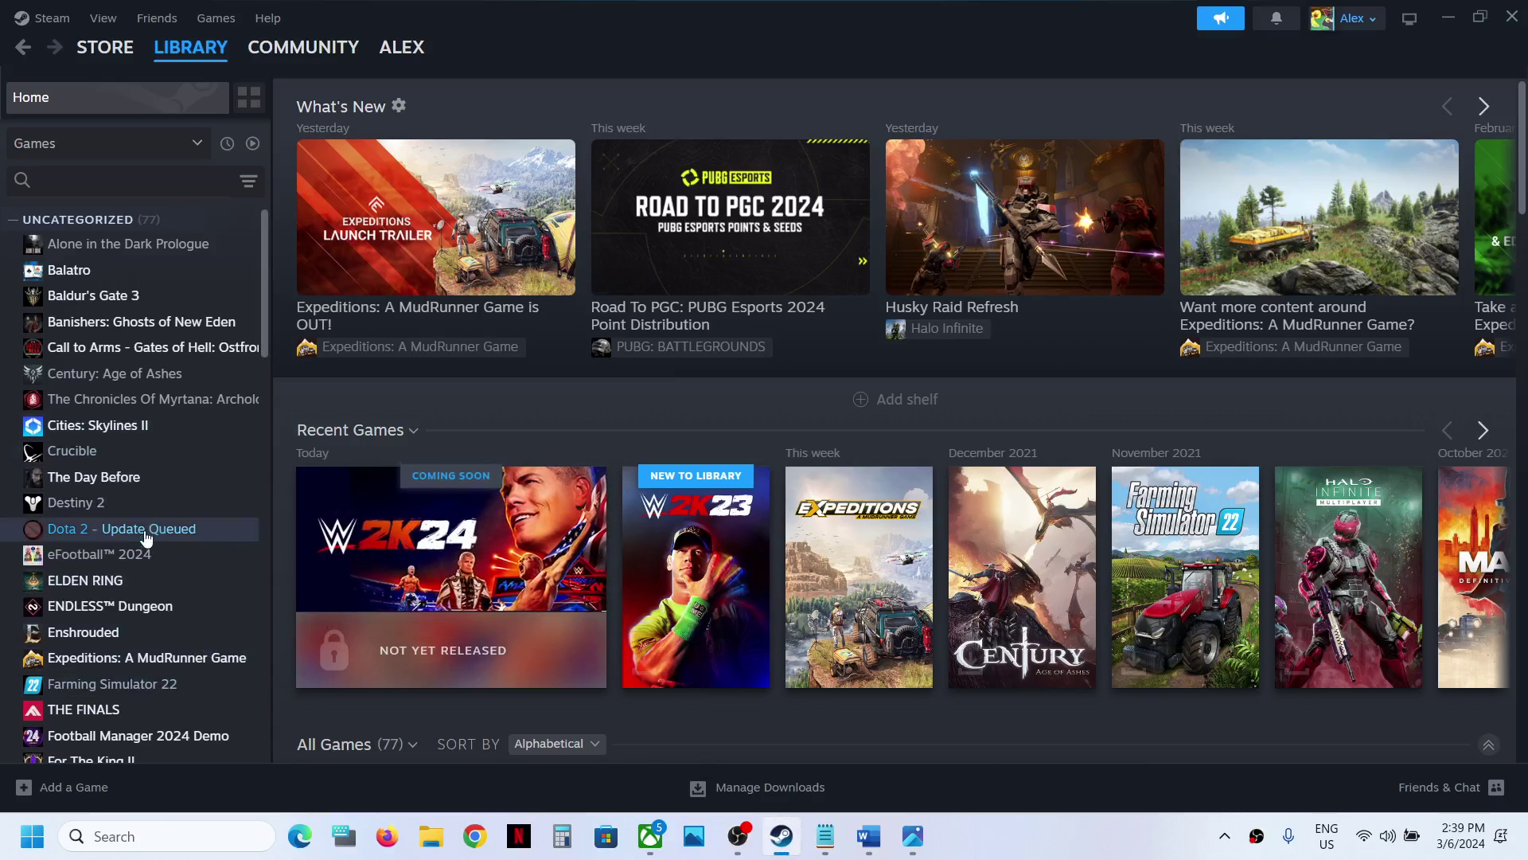
right_click(126, 657)
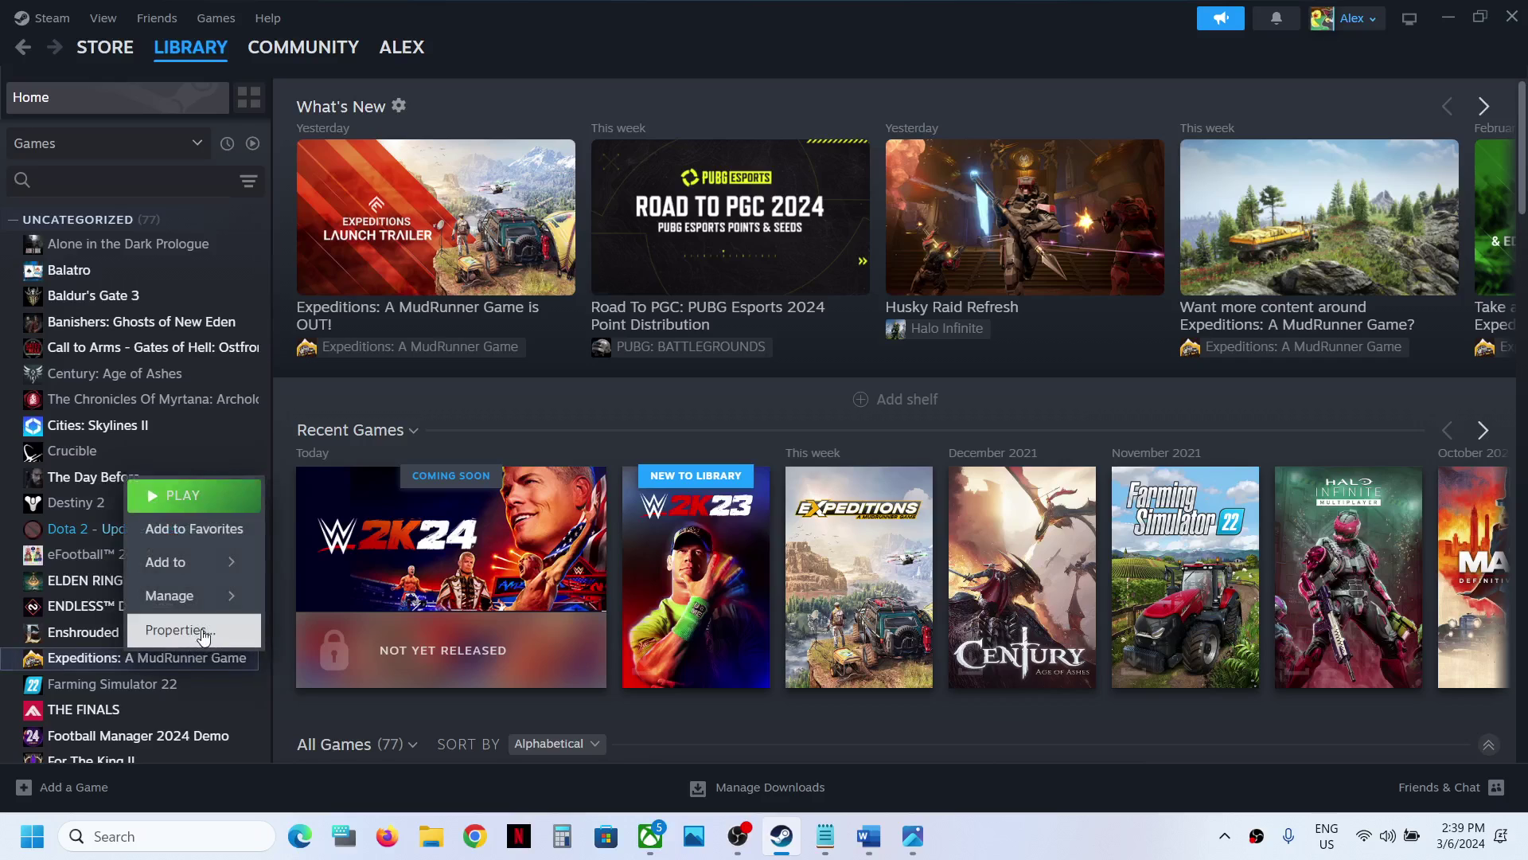
click(204, 632)
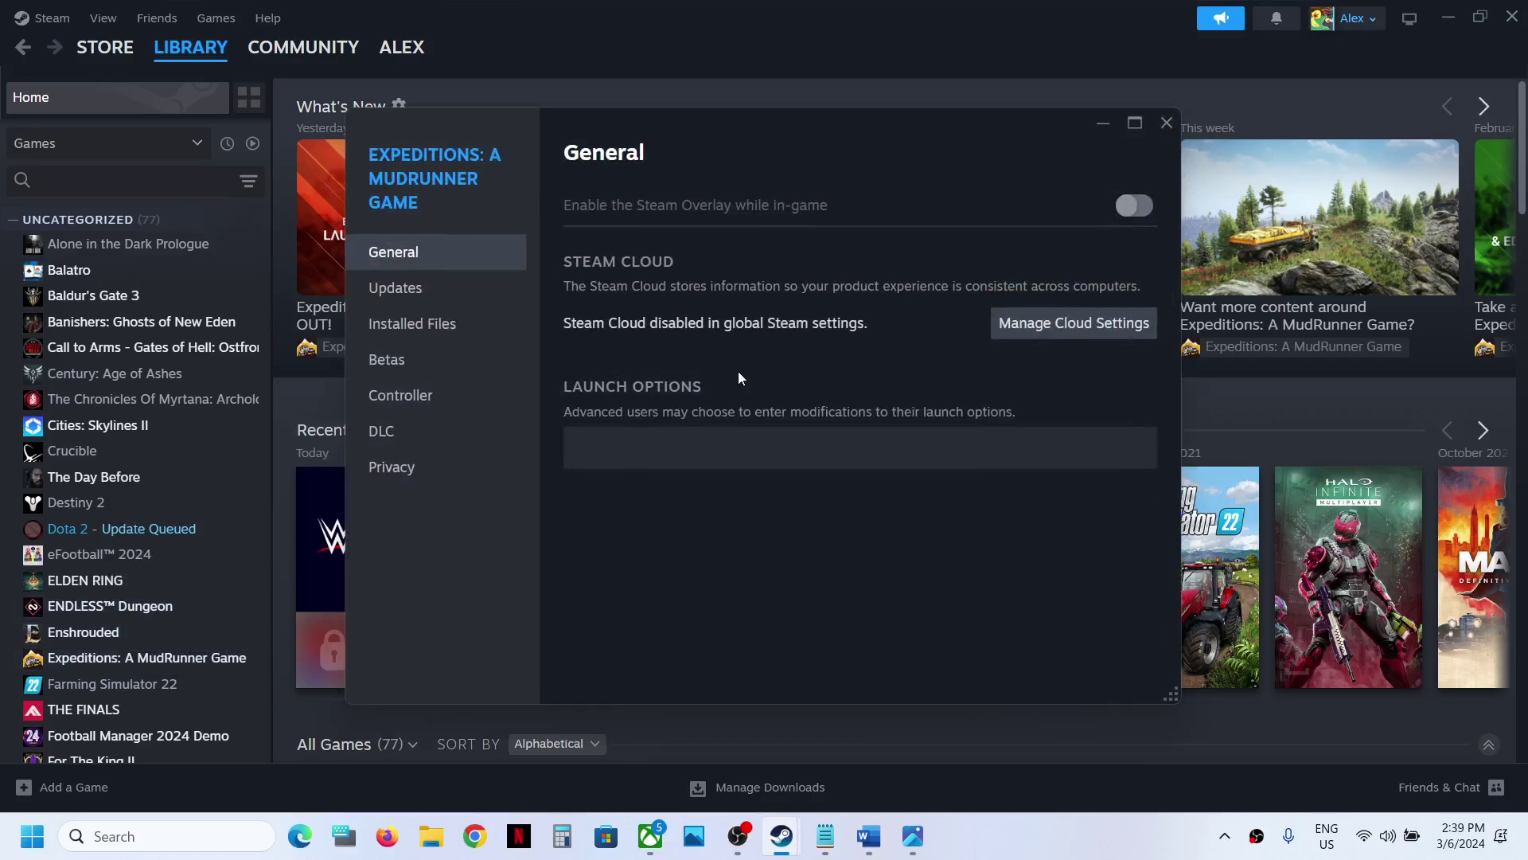
click(427, 398)
click(1063, 287)
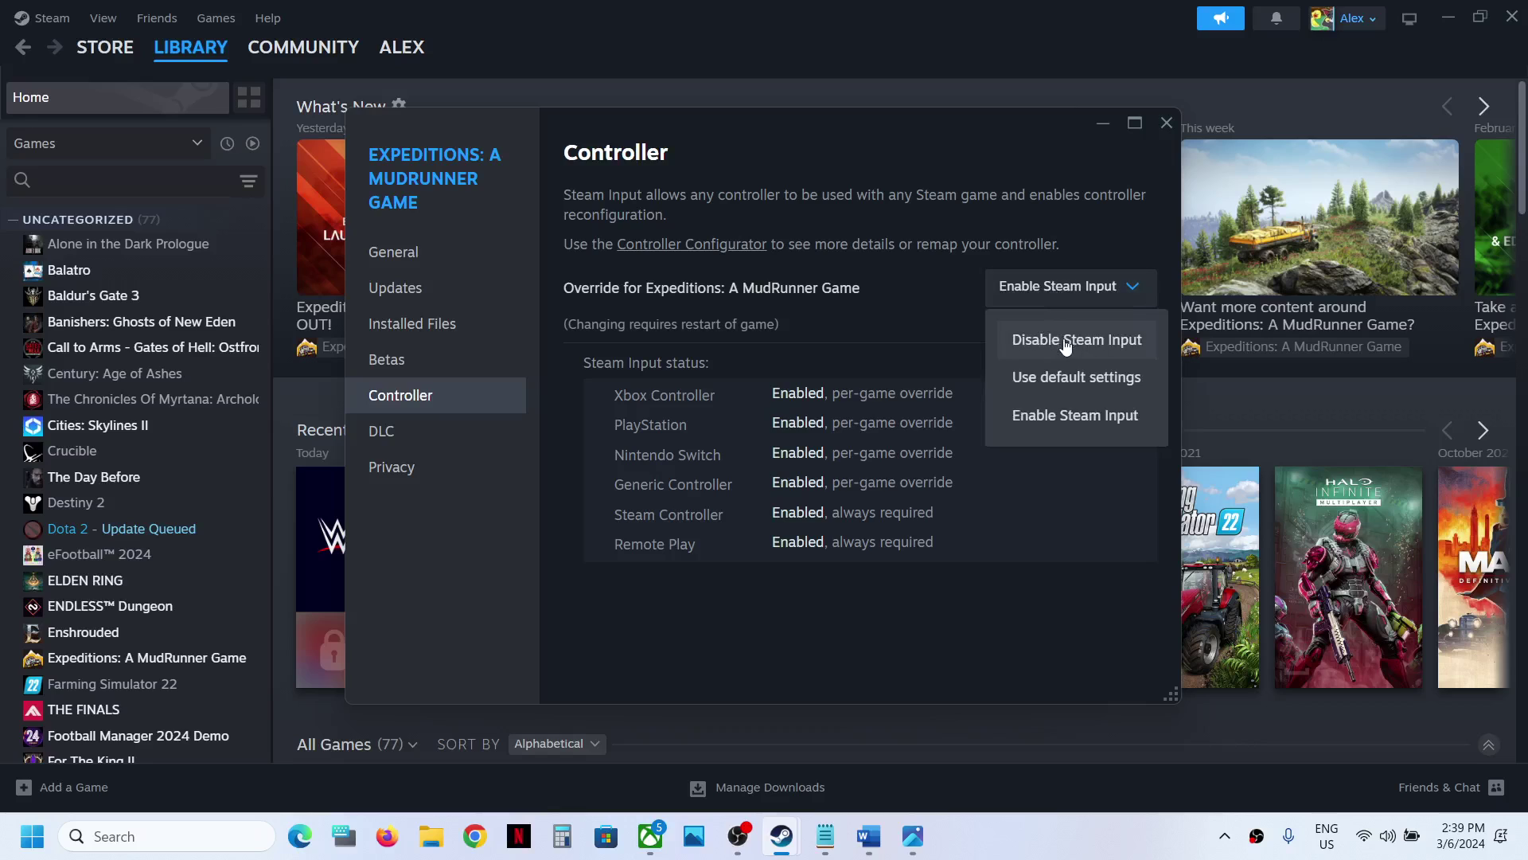
click(1059, 342)
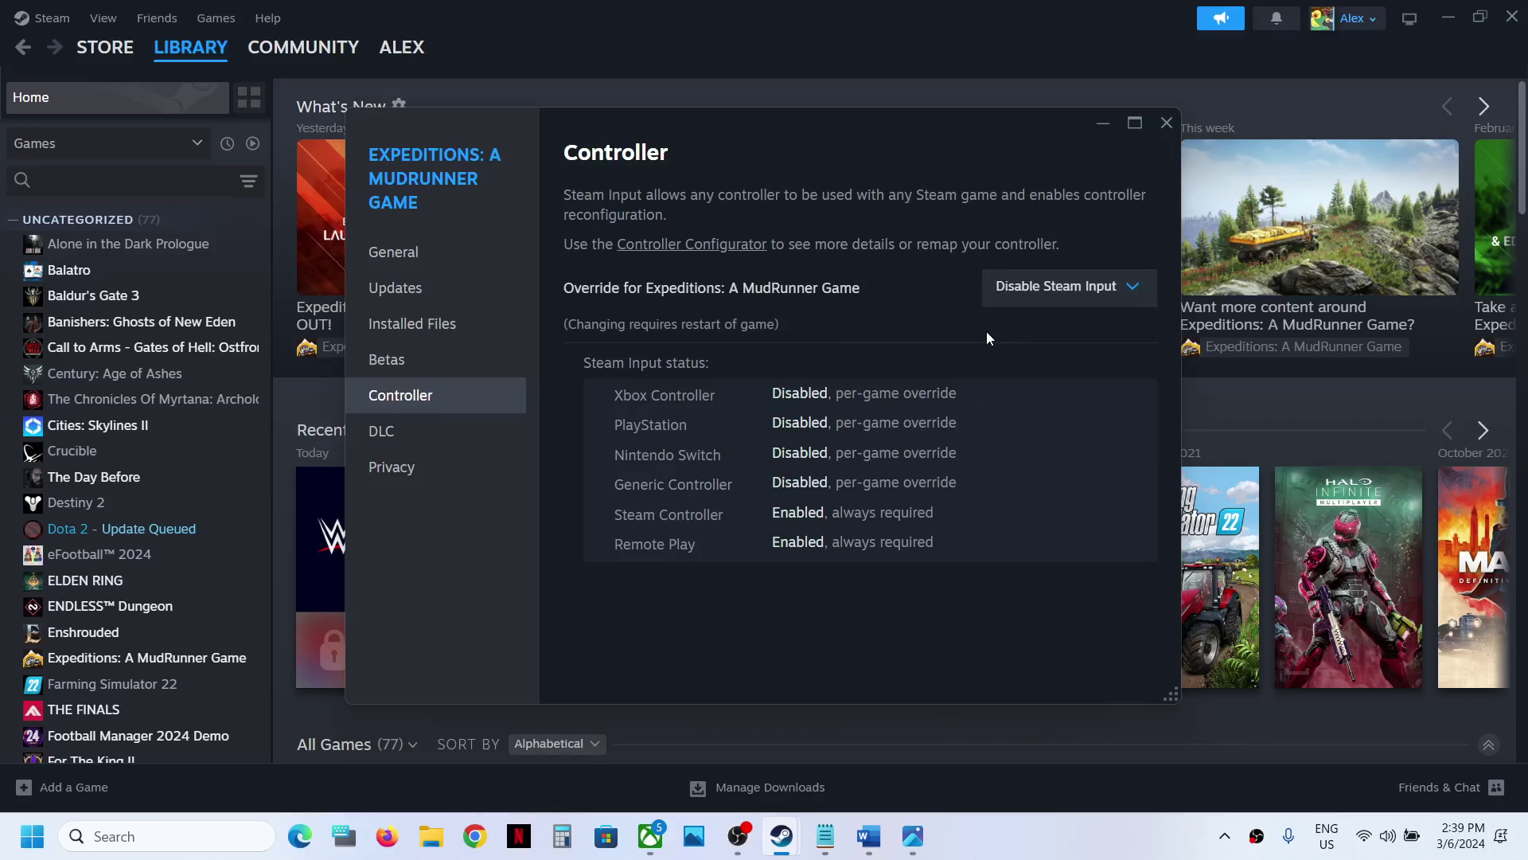
click(1167, 122)
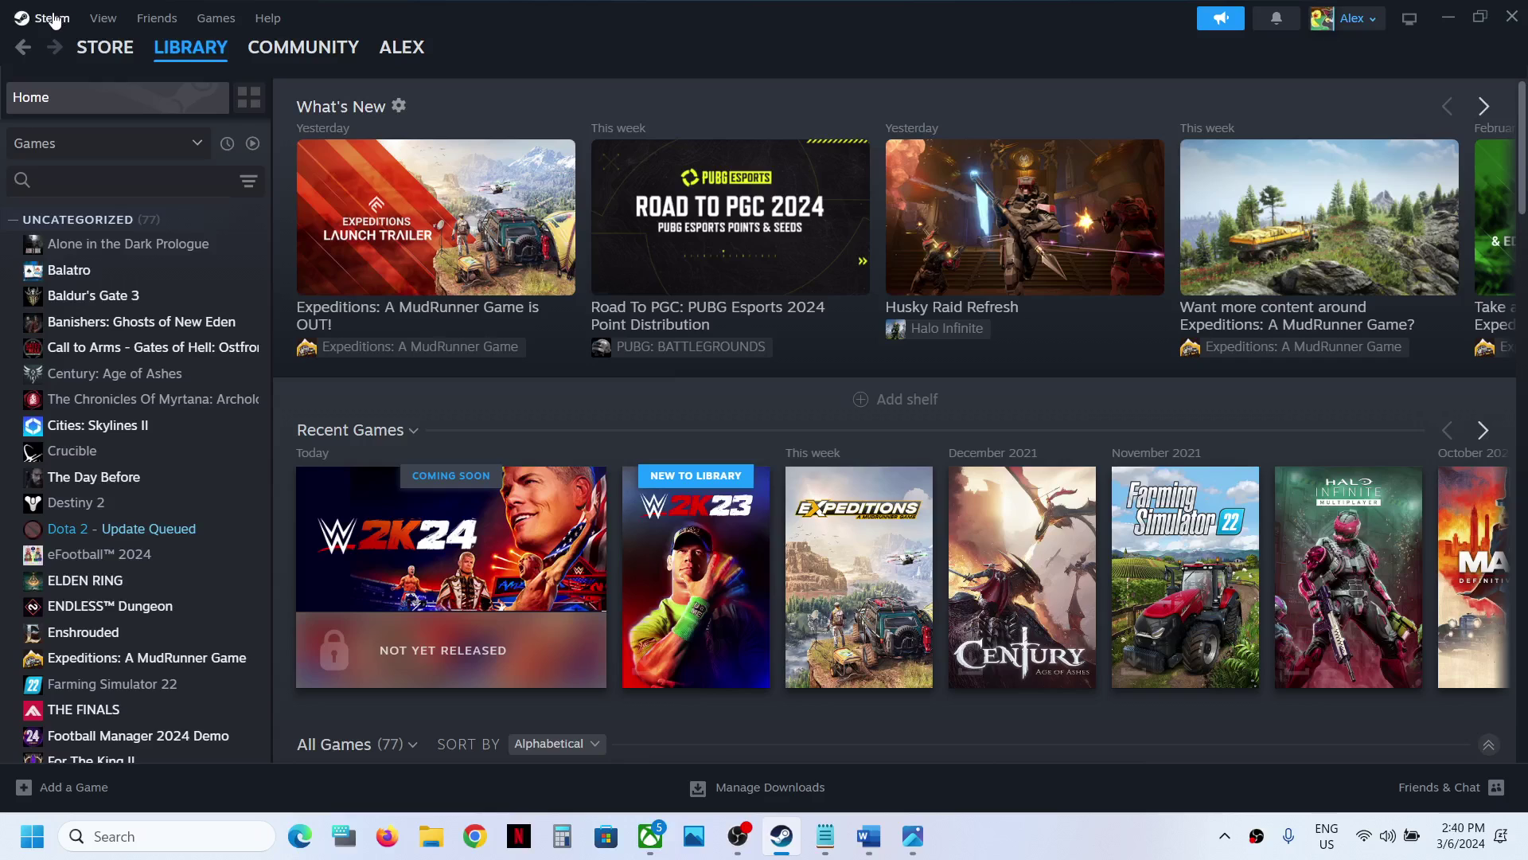
In Steam Settings > Controller, leave Xbox Steam Input off and set PlayStation Controller Support to Enabled
click(53, 19)
click(66, 217)
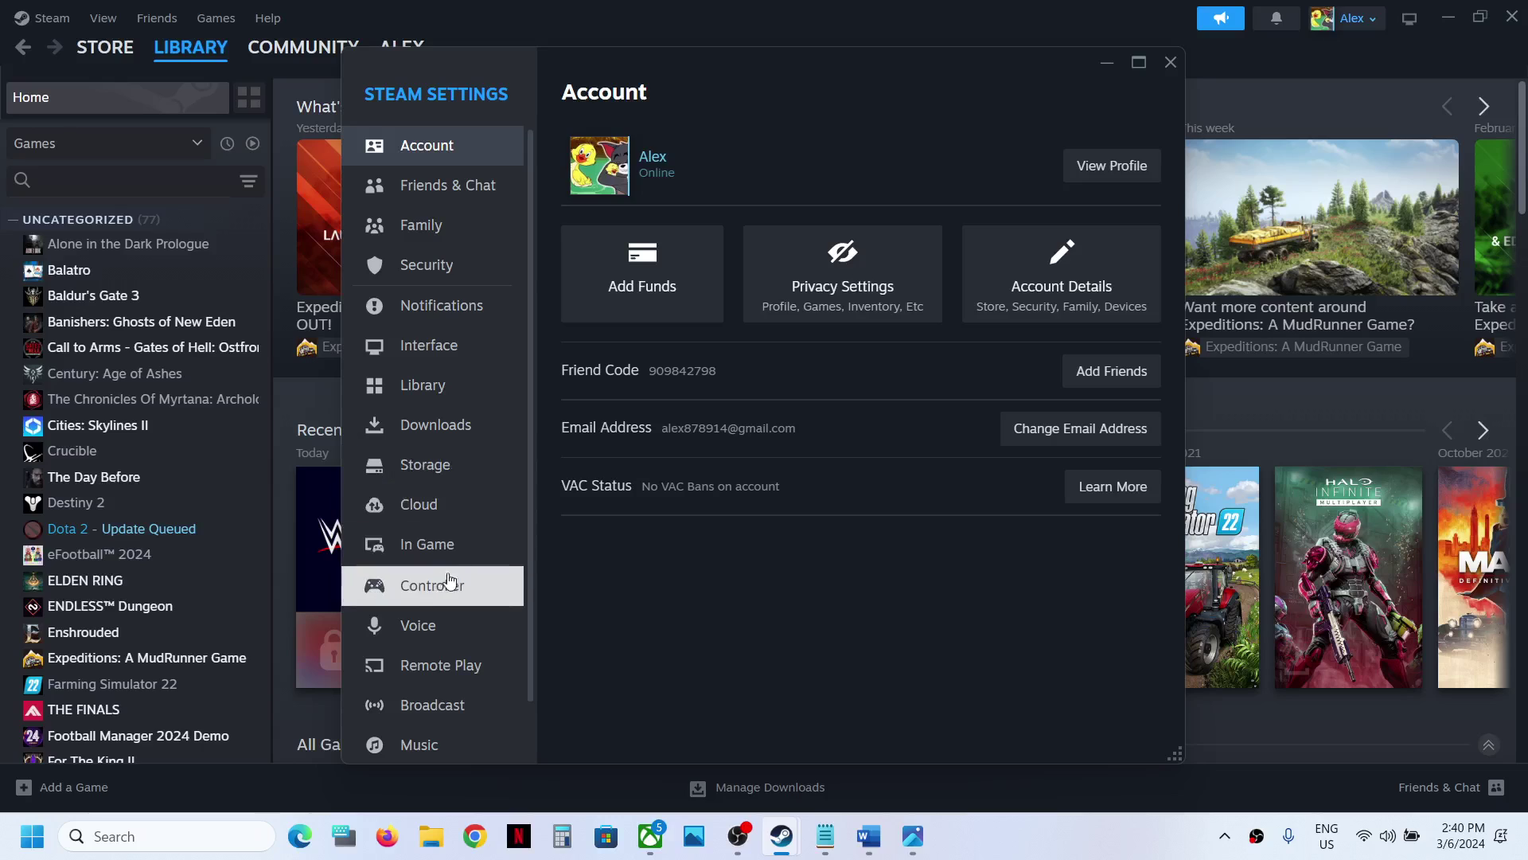
click(431, 587)
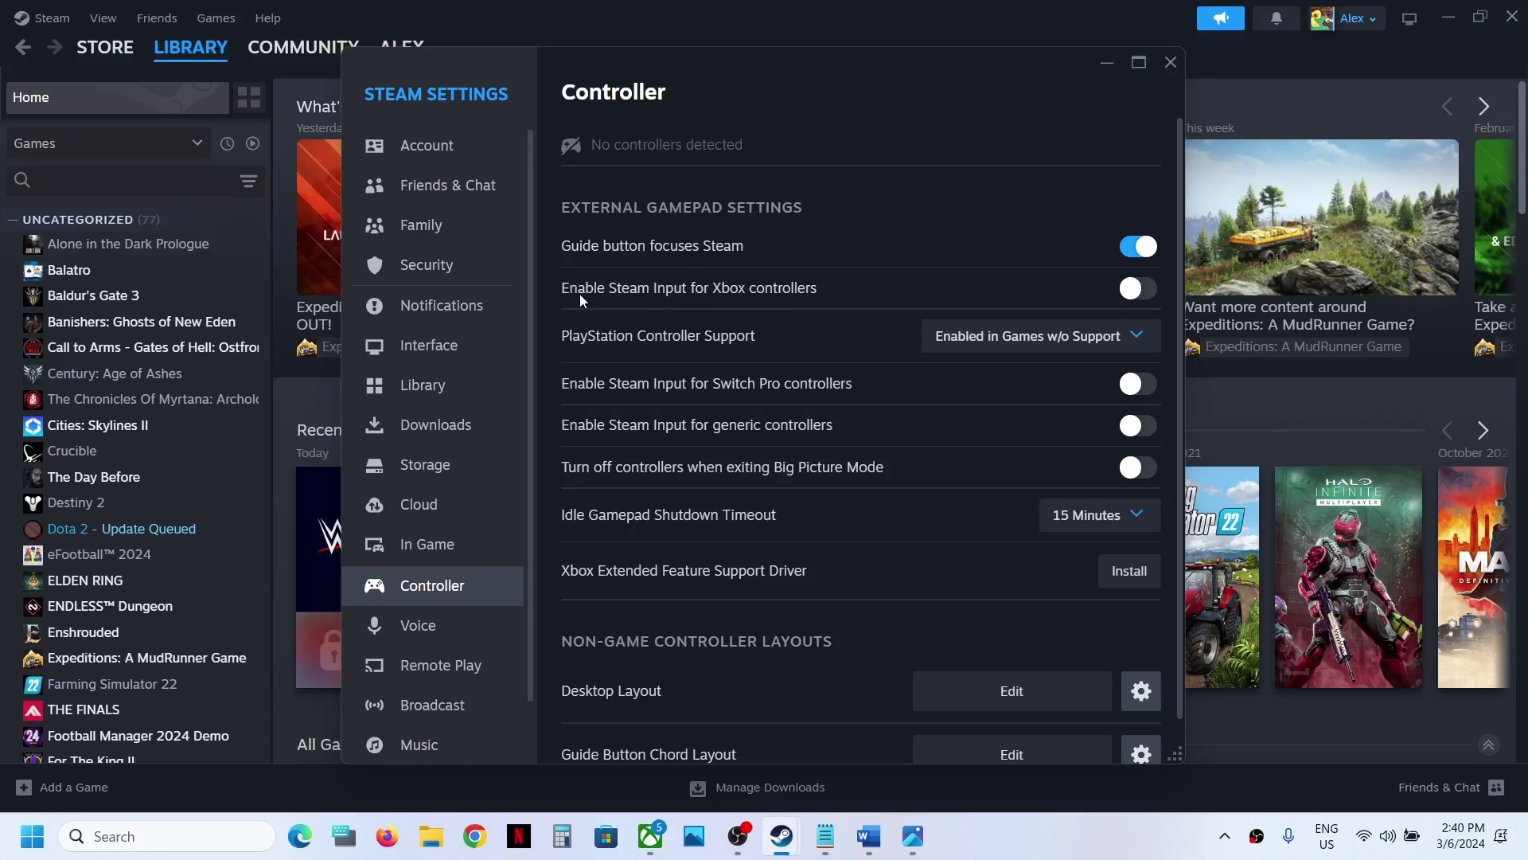
click(1134, 295)
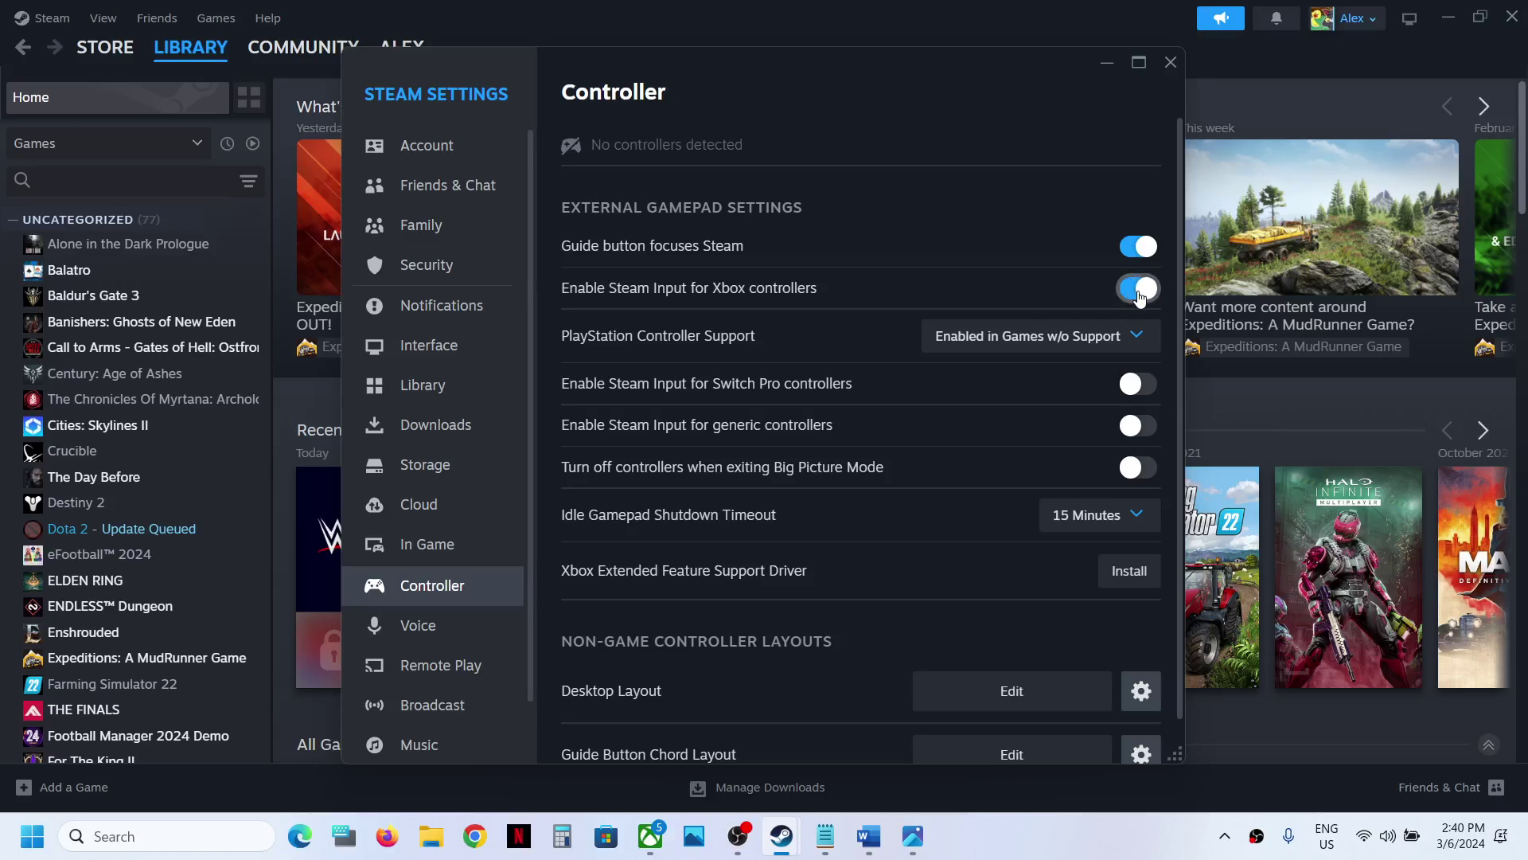
click(1139, 288)
click(1081, 337)
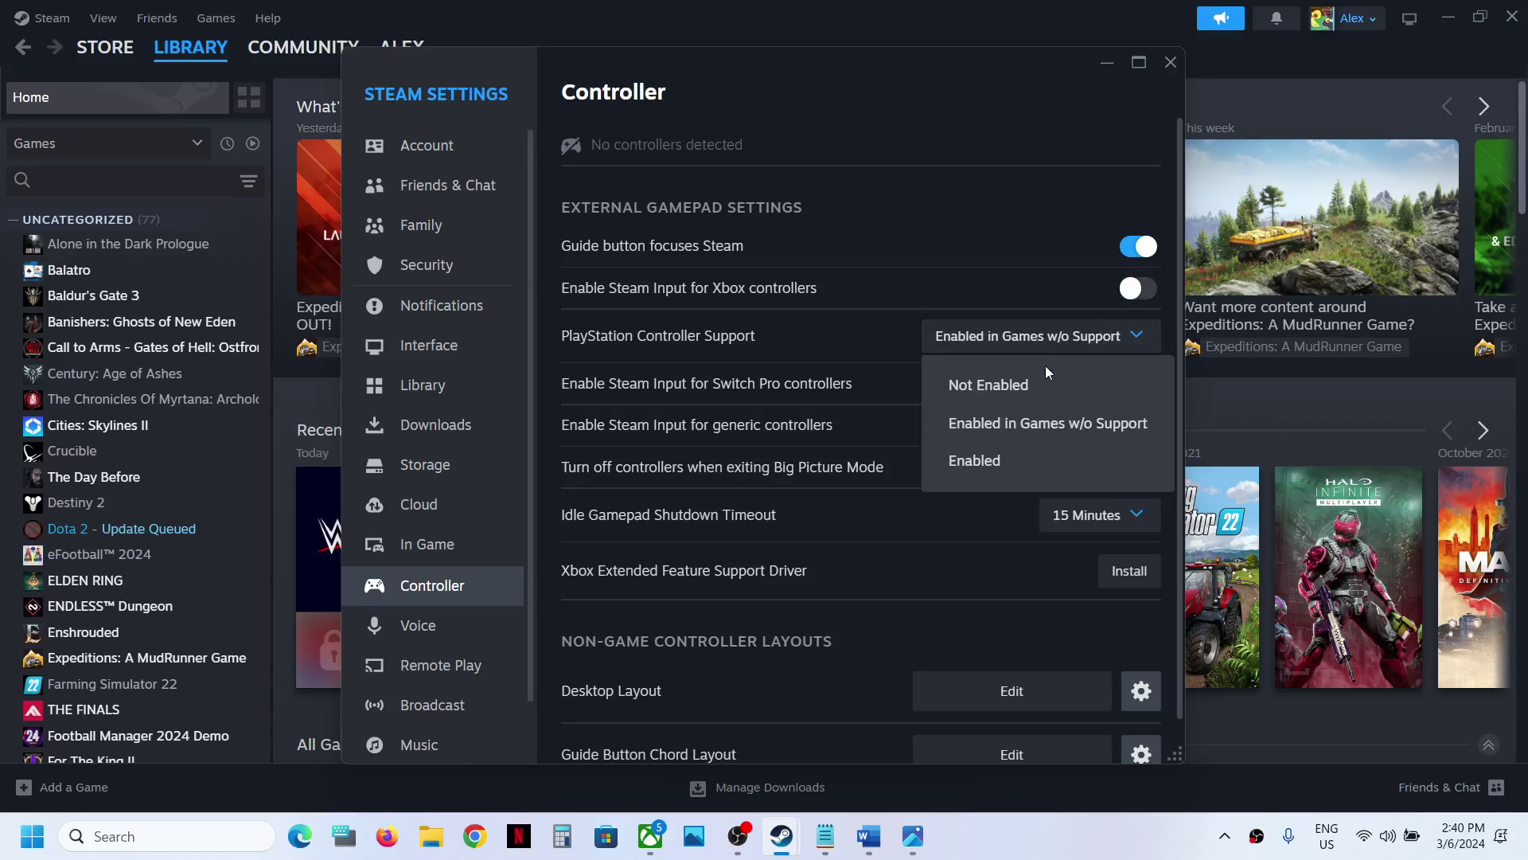
click(1001, 461)
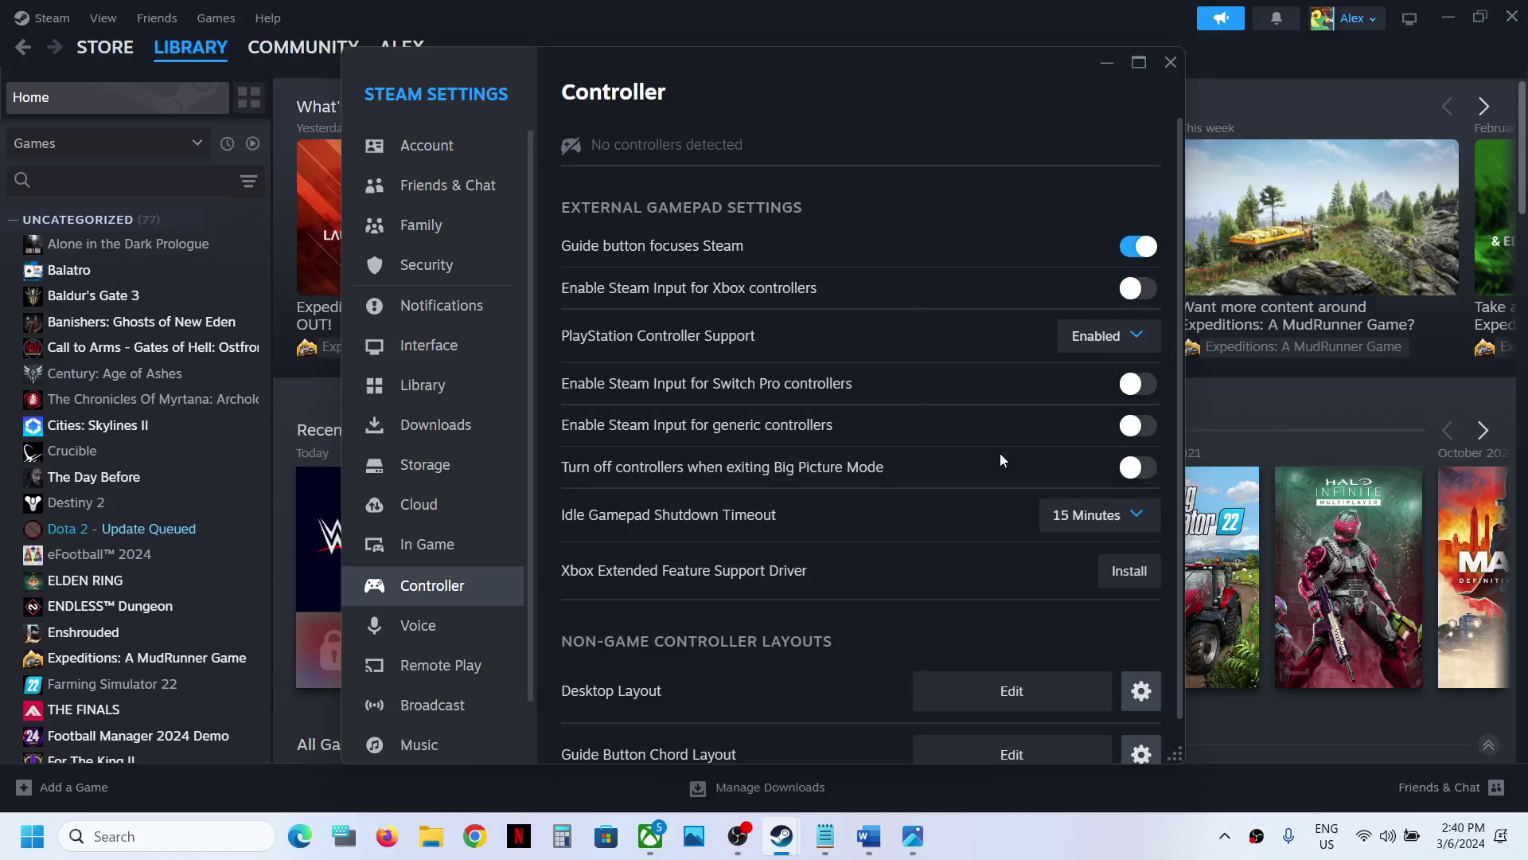
click(1170, 64)
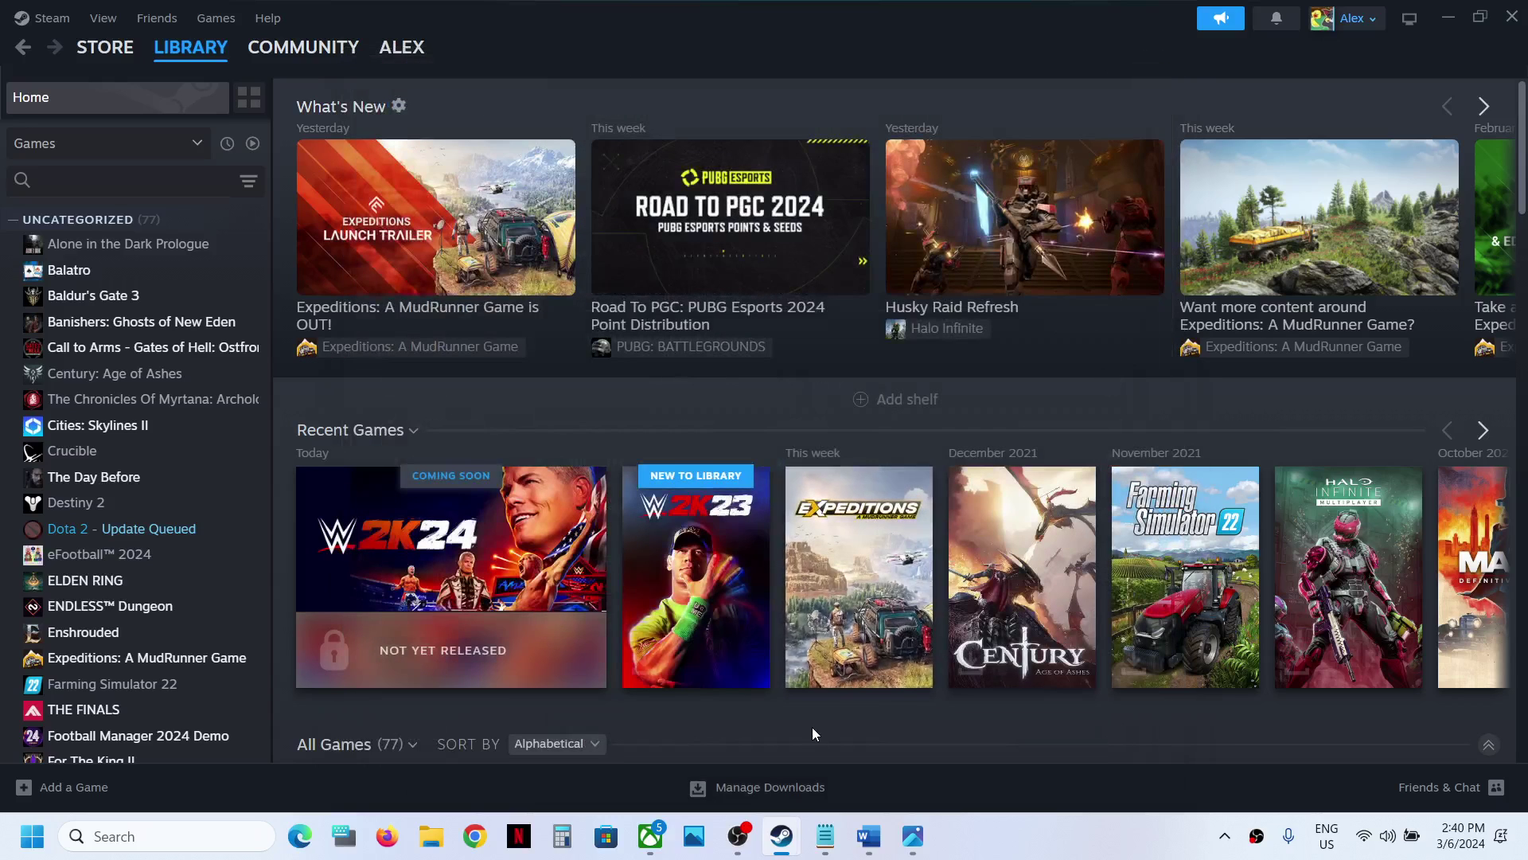
click(869, 836)
scroll(576, 588, down, 5)
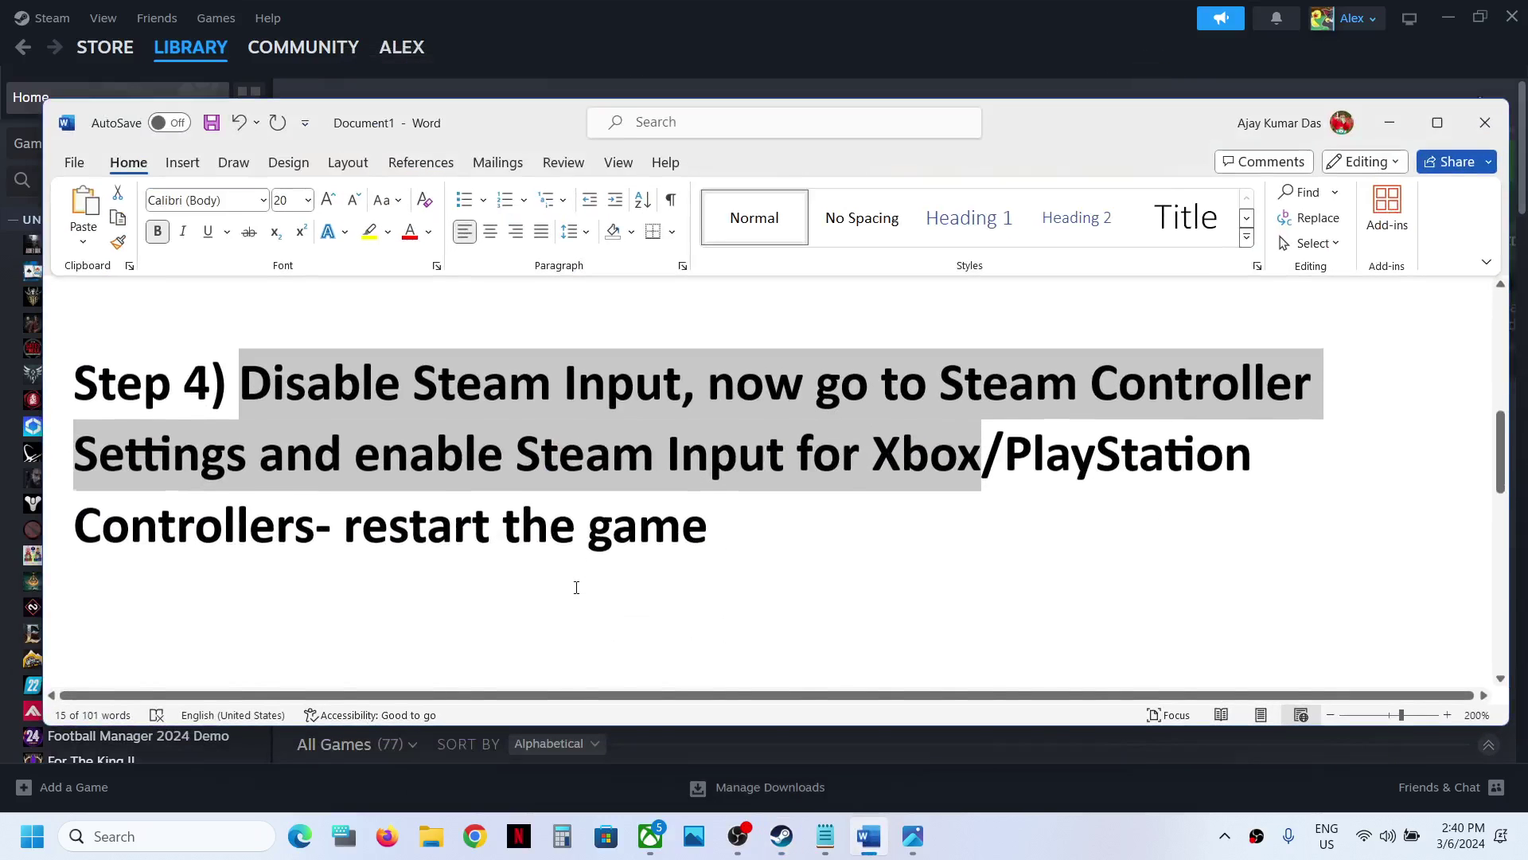
drag(251, 419, 168, 468)
click(451, 473)
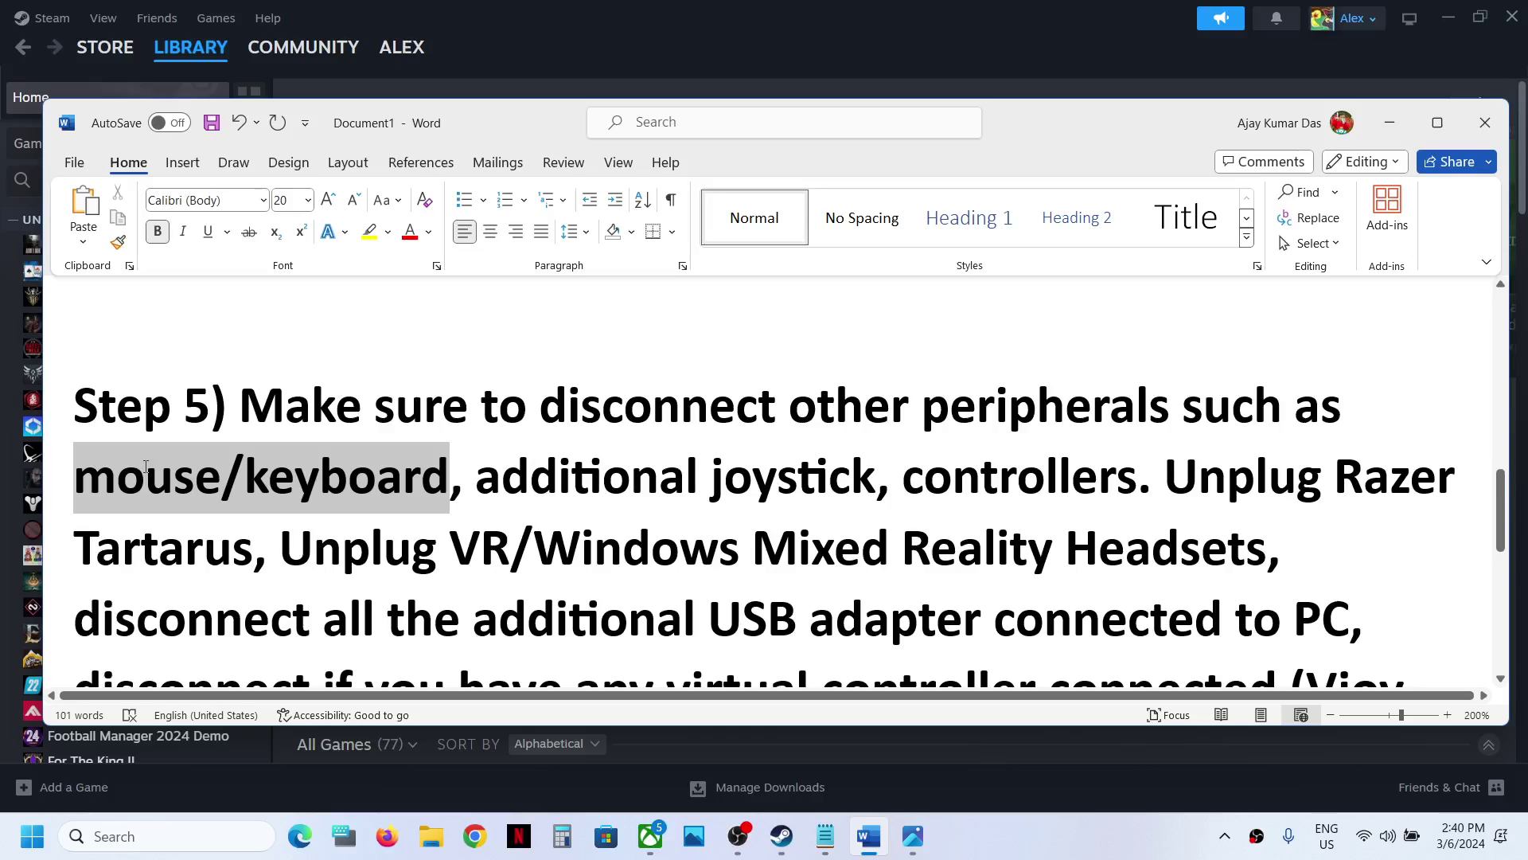
drag(146, 467, 146, 468)
drag(476, 474, 1041, 470)
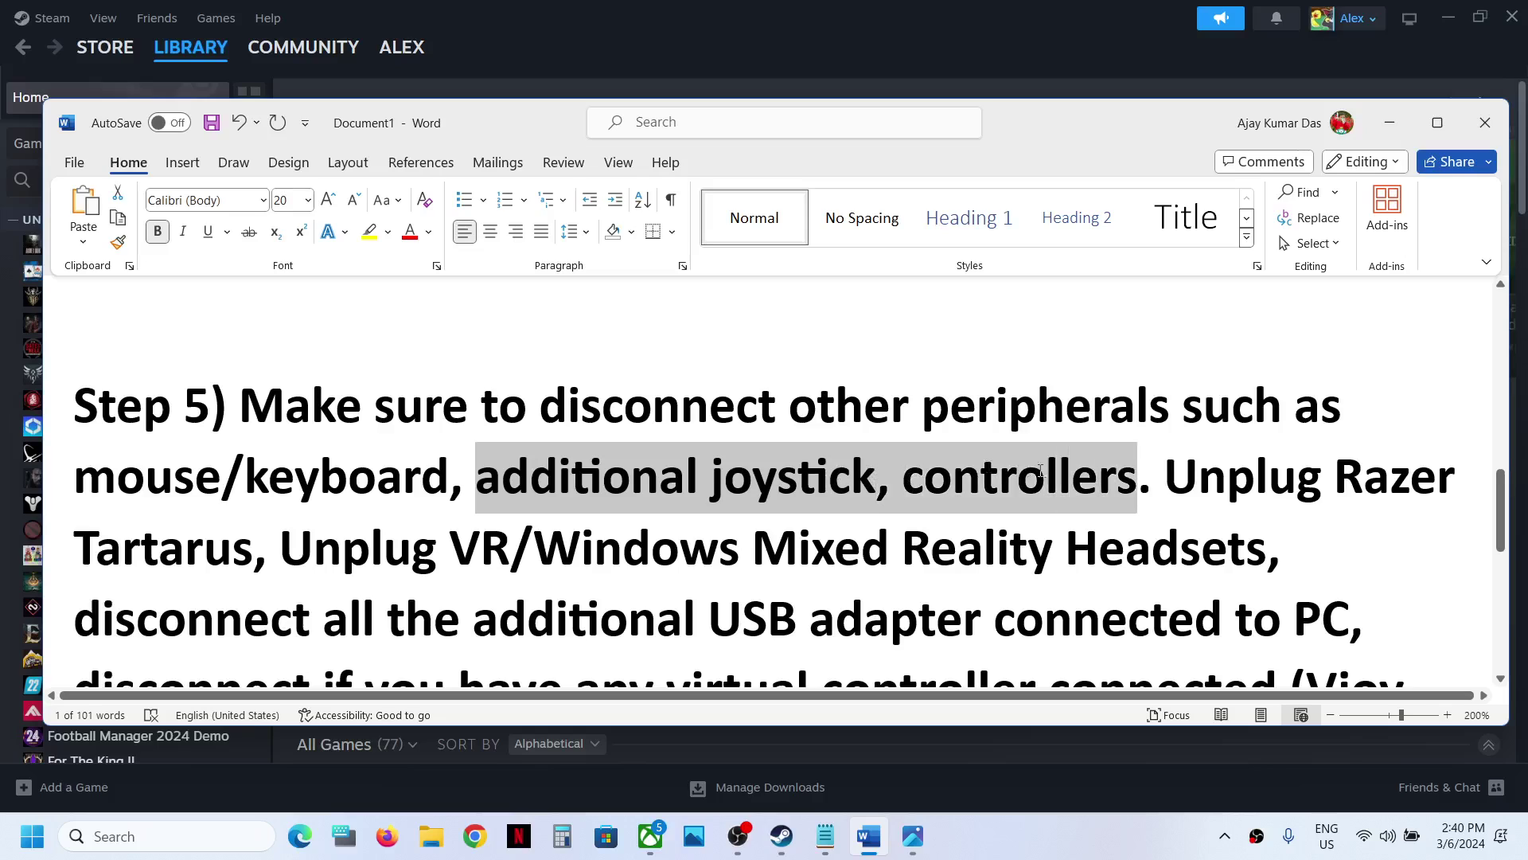
drag(1136, 476, 1137, 475)
click(1046, 475)
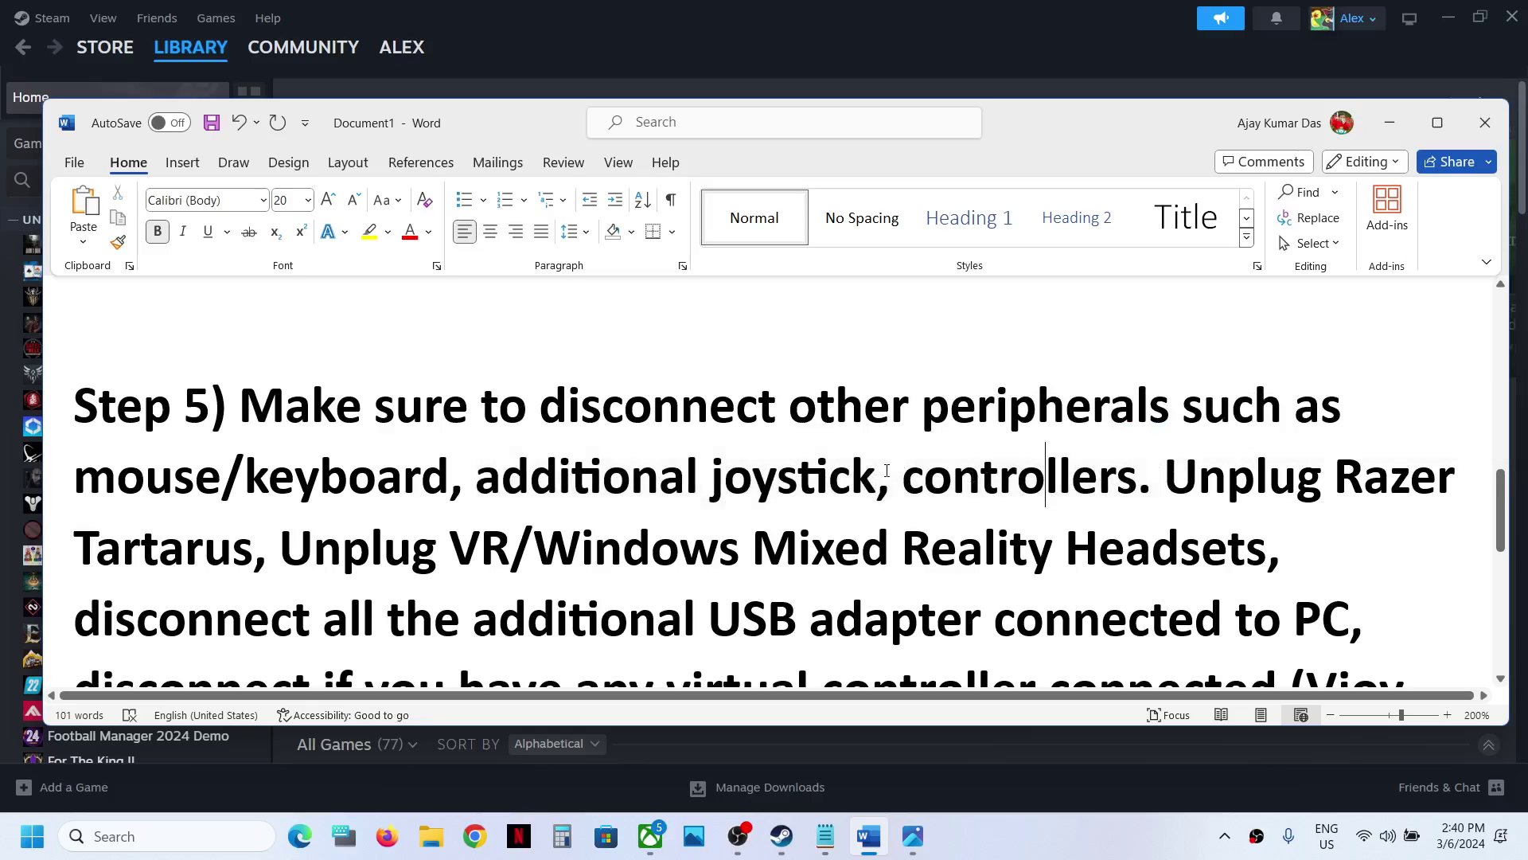
drag(886, 470, 1136, 475)
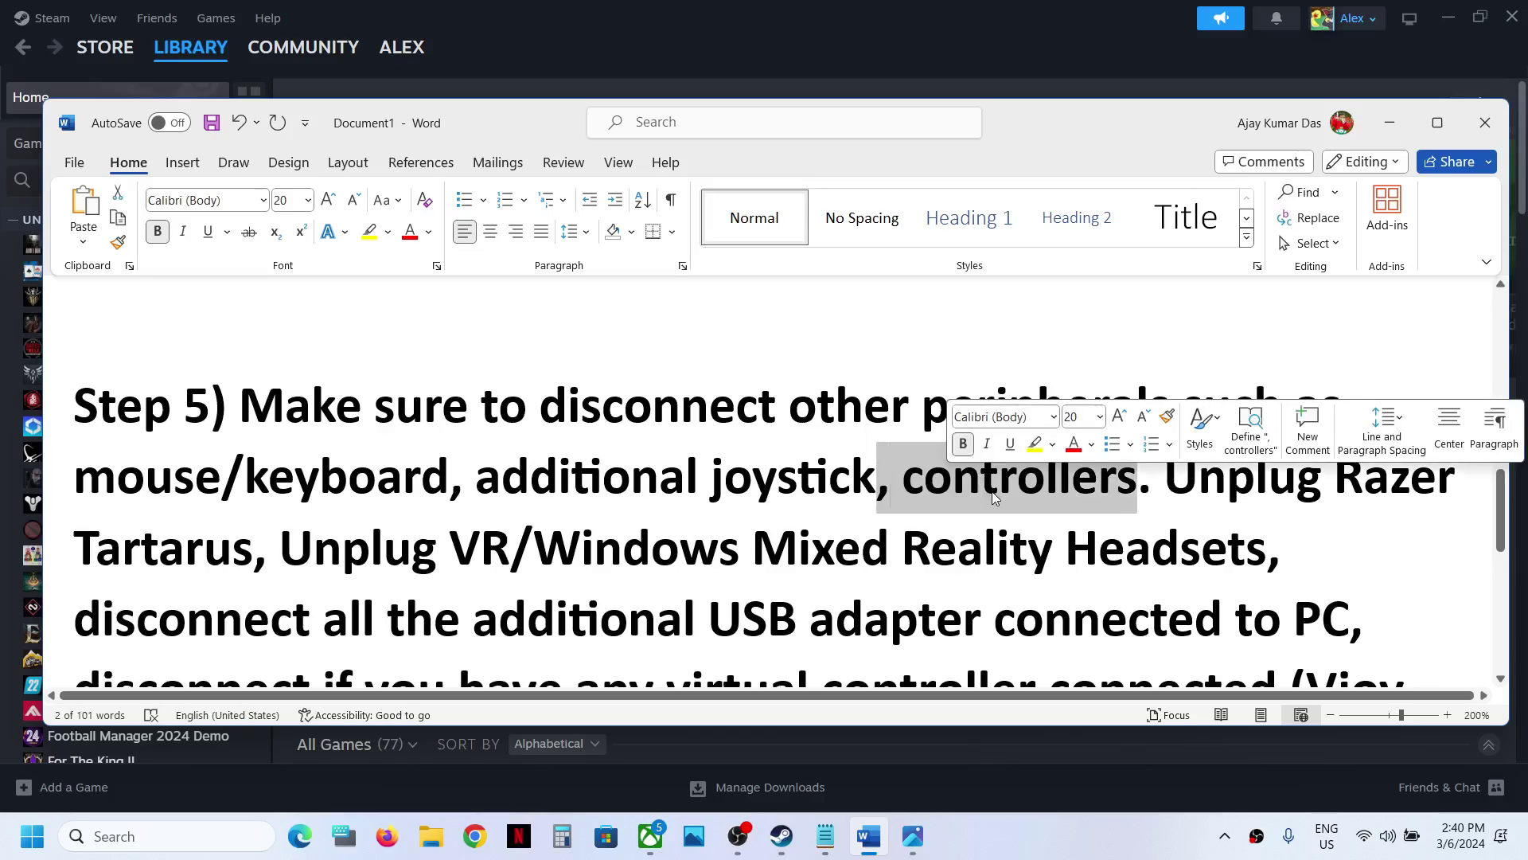
drag(1164, 477, 889, 619)
scroll(891, 617, down, 2)
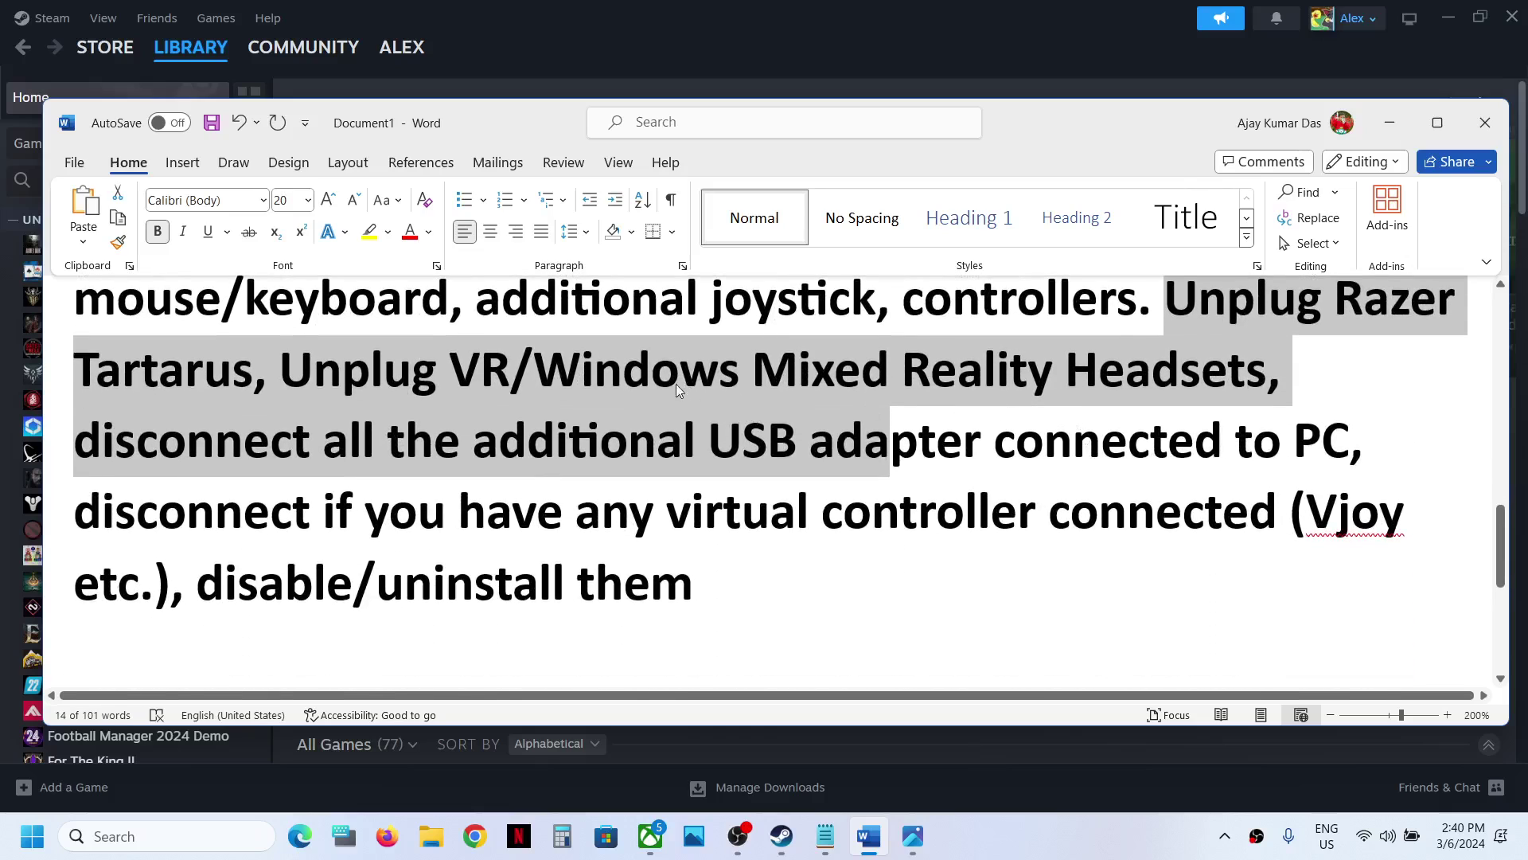
click(1043, 426)
drag(582, 371, 1264, 372)
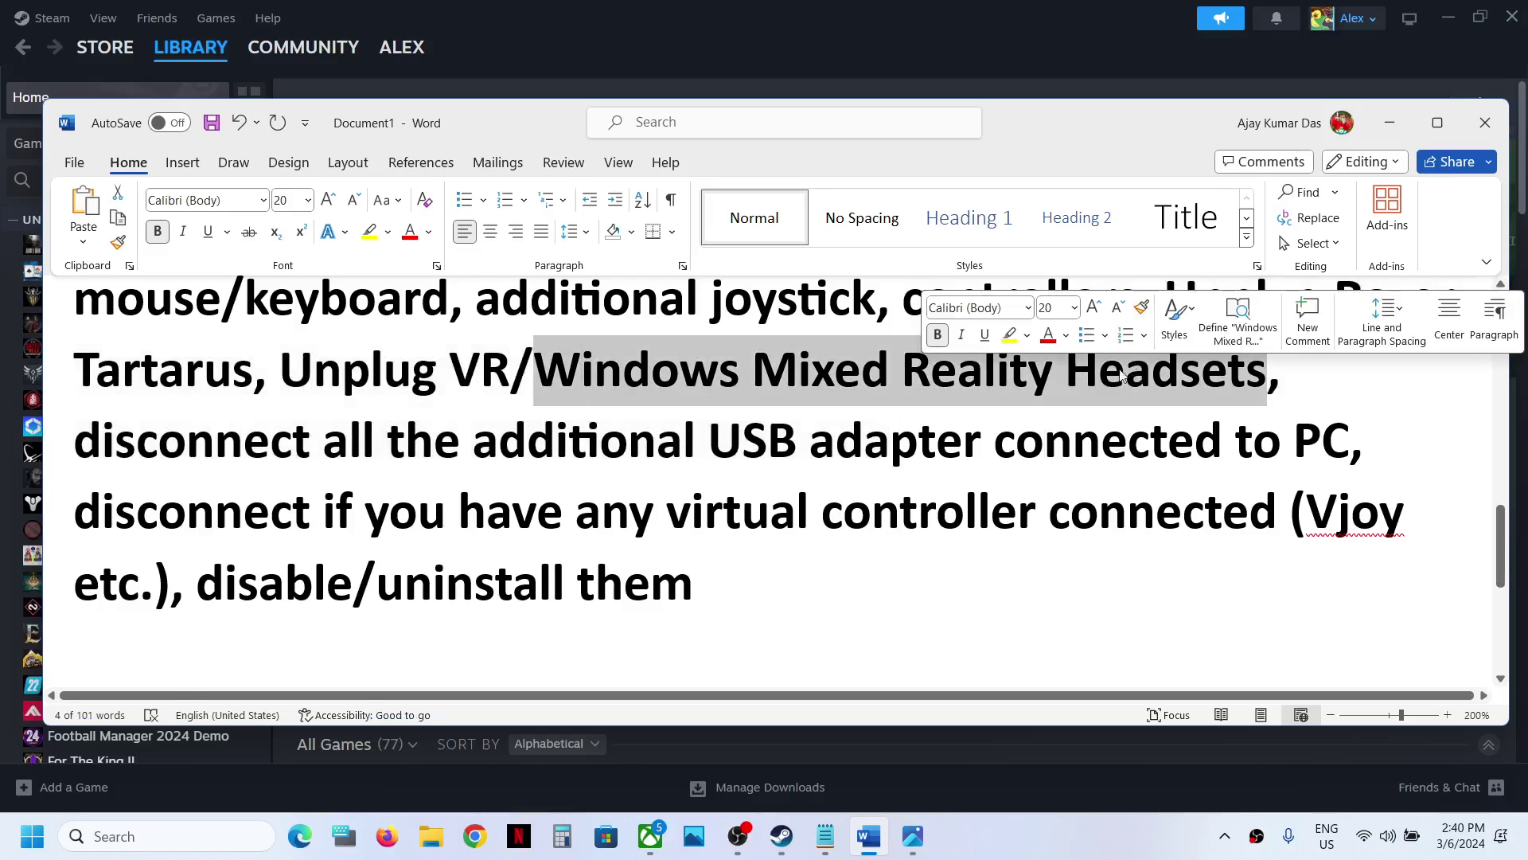
drag(271, 446, 701, 458)
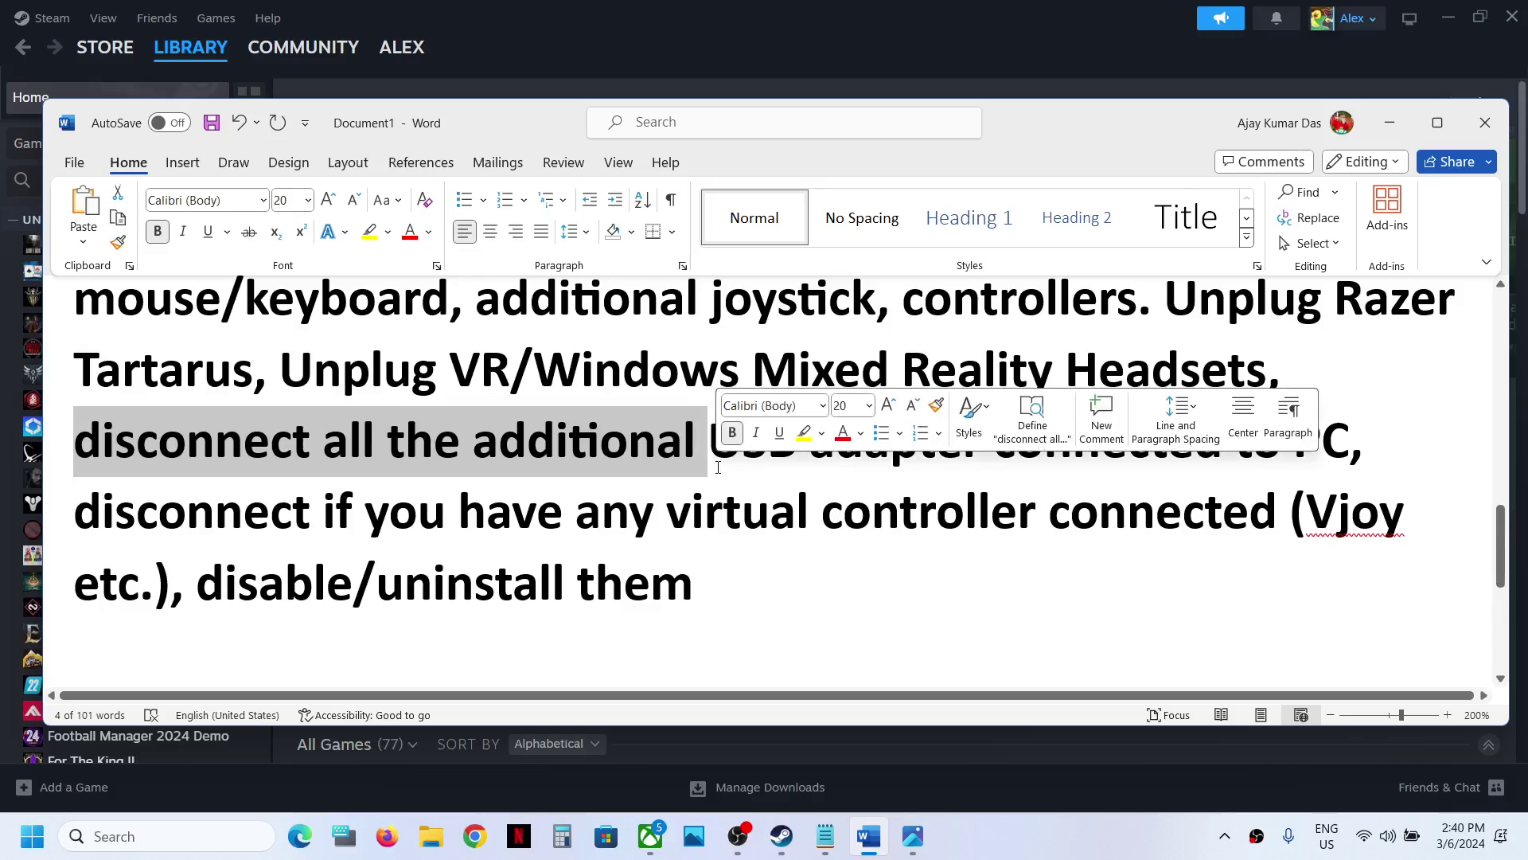
click(699, 459)
drag(606, 450, 986, 445)
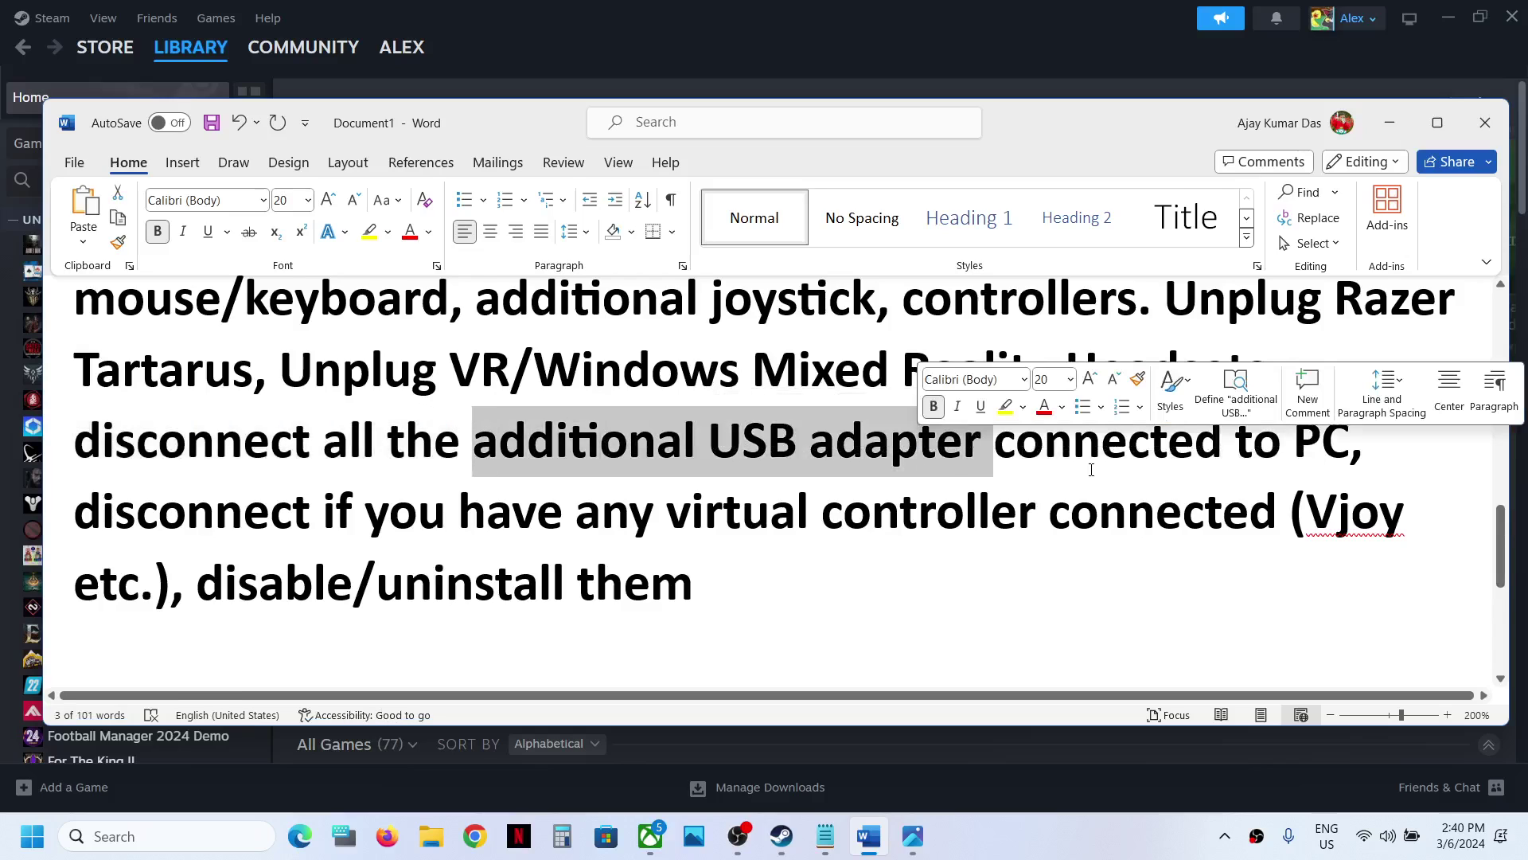
click(1101, 441)
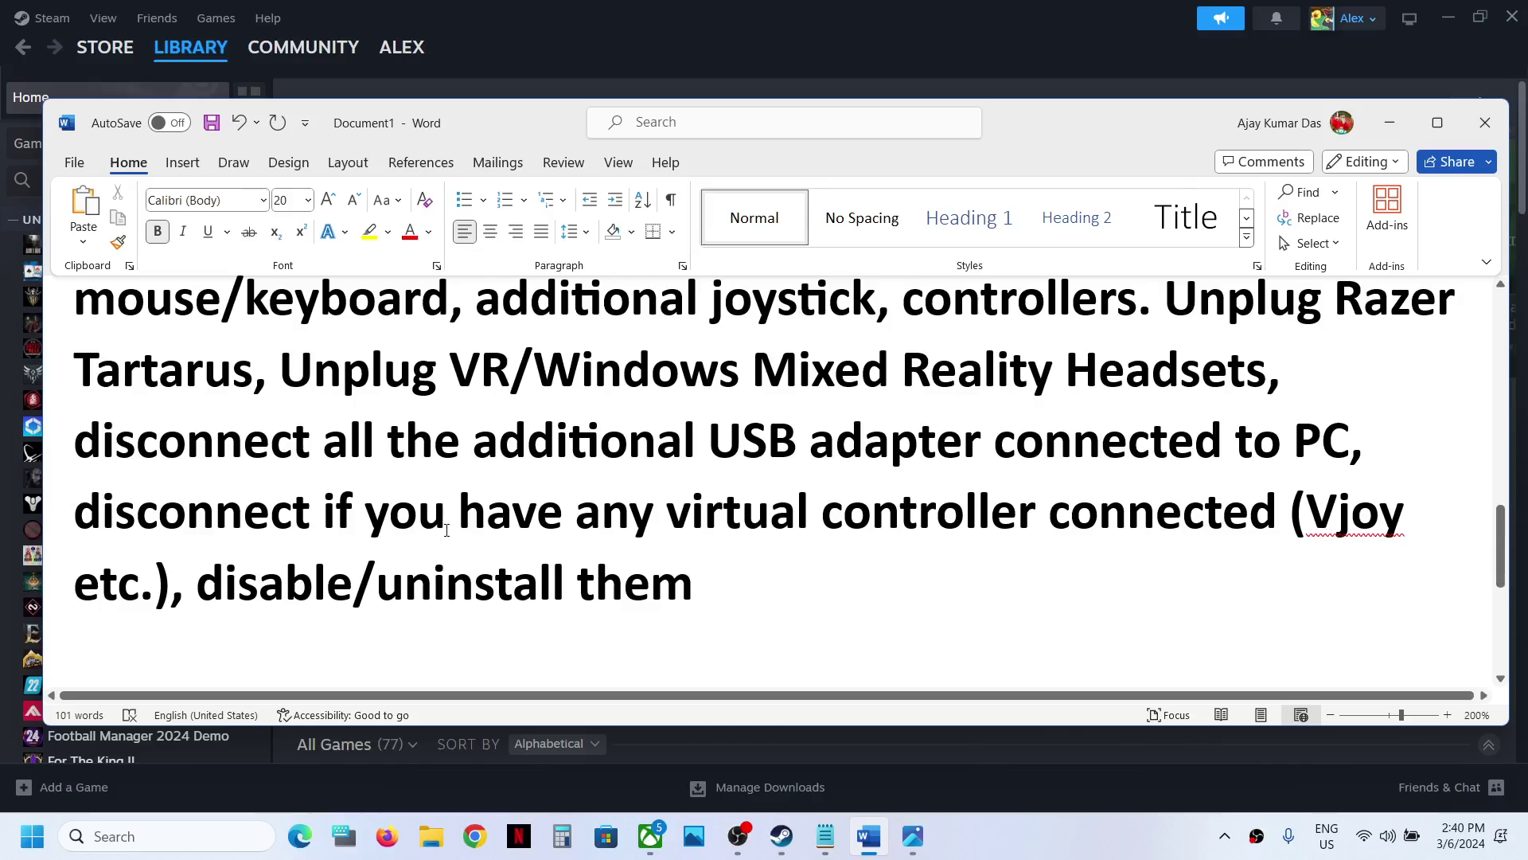
drag(428, 515, 1121, 532)
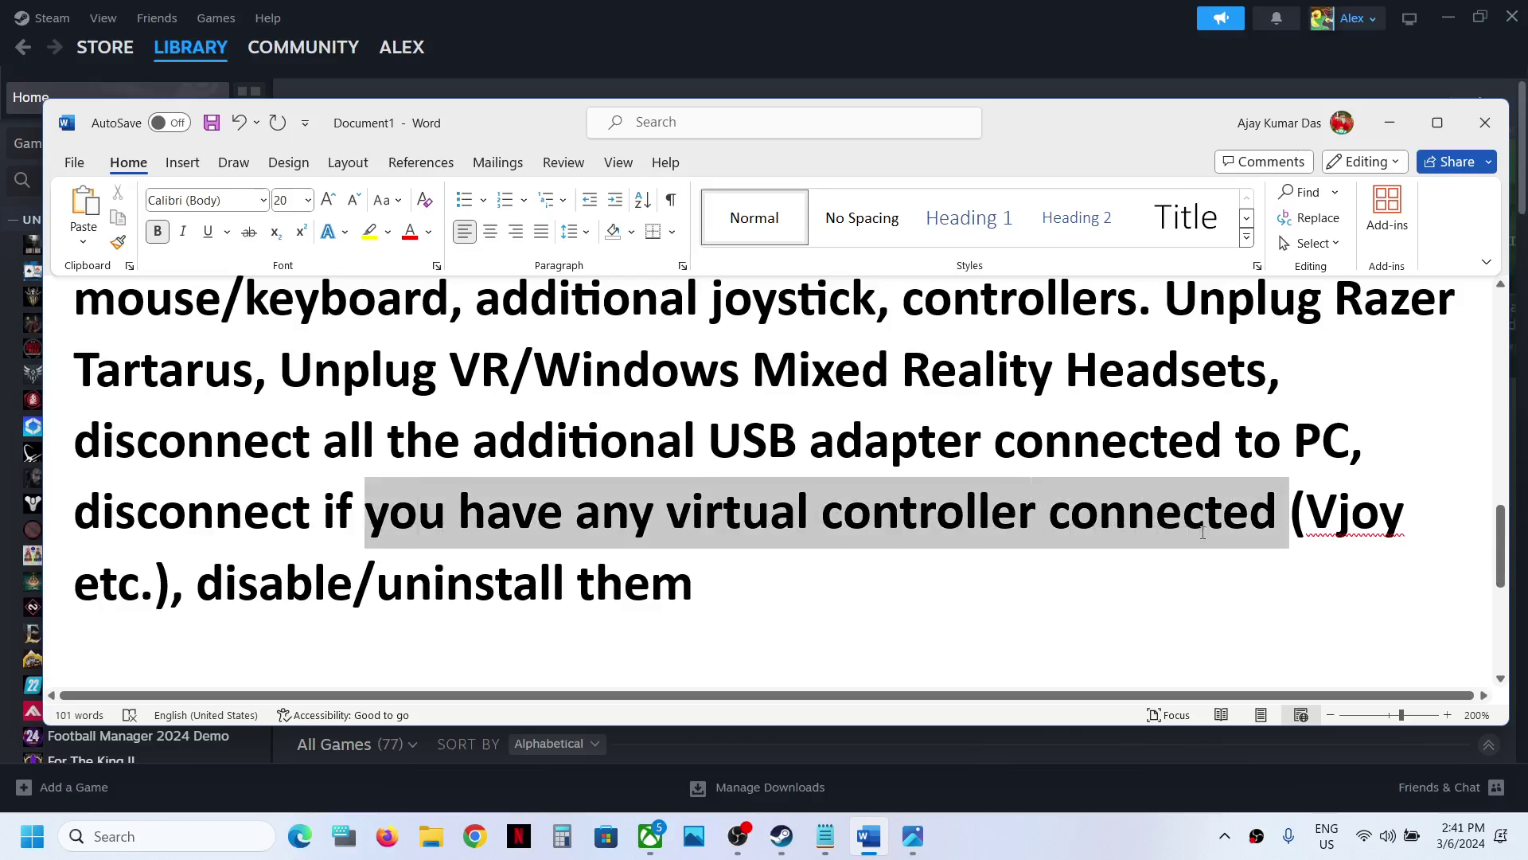
drag(1283, 534, 1305, 534)
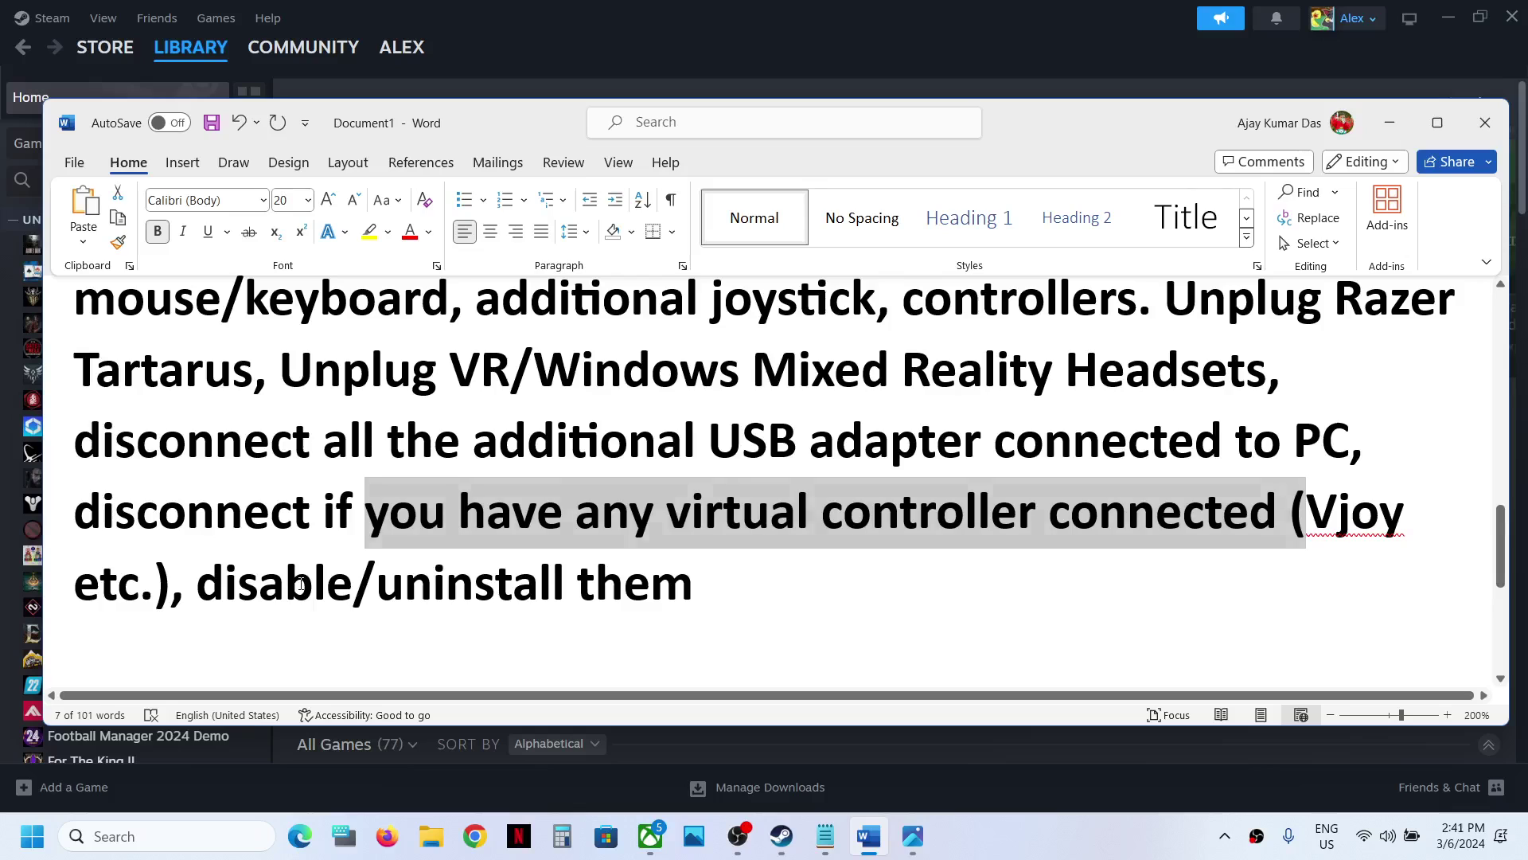
drag(301, 587, 516, 590)
click(600, 592)
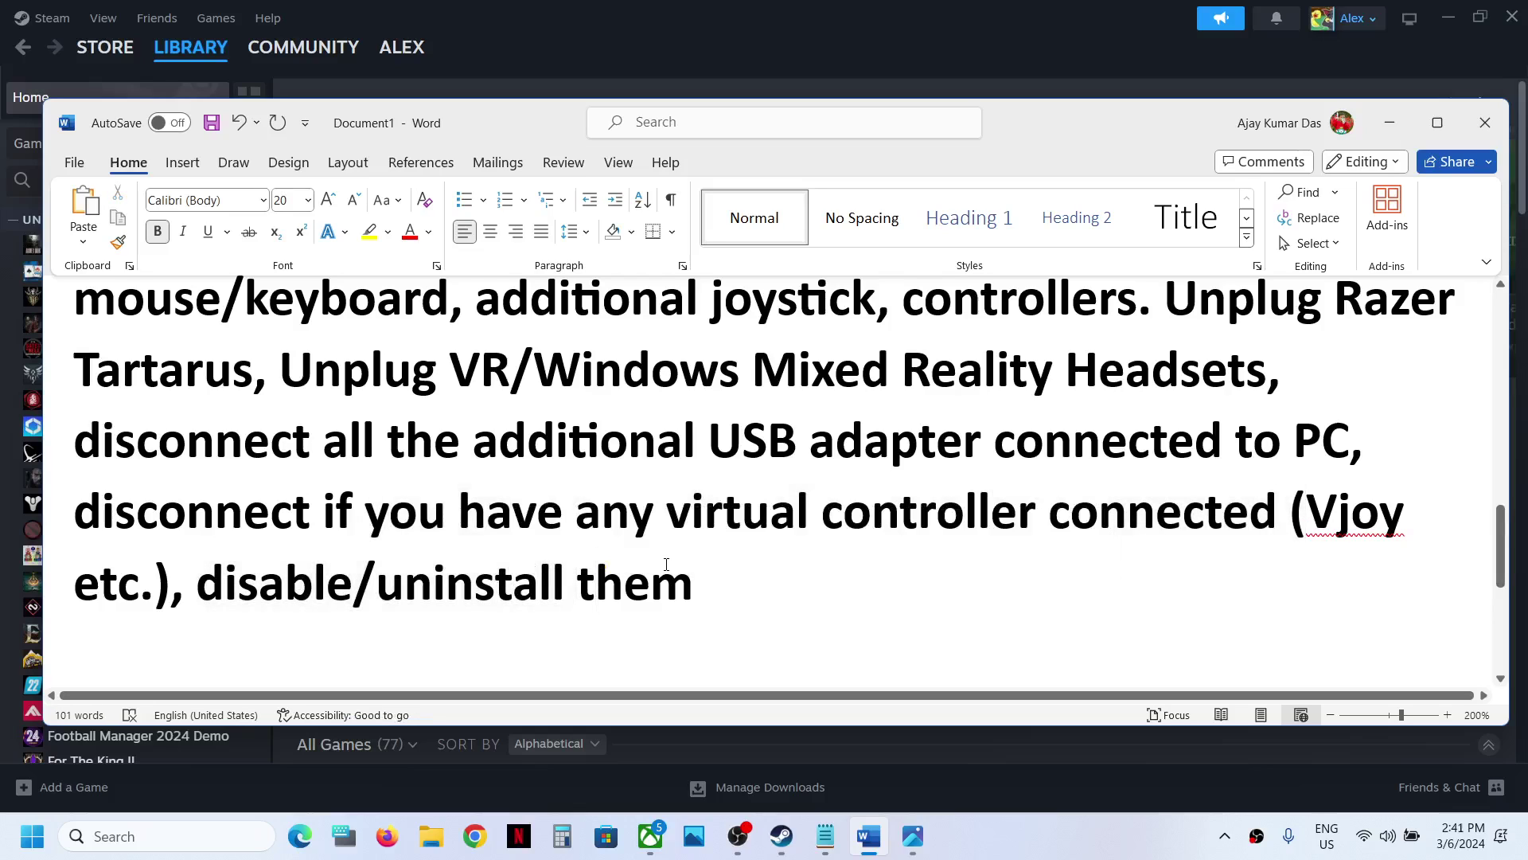
scroll(666, 564, down, 3)
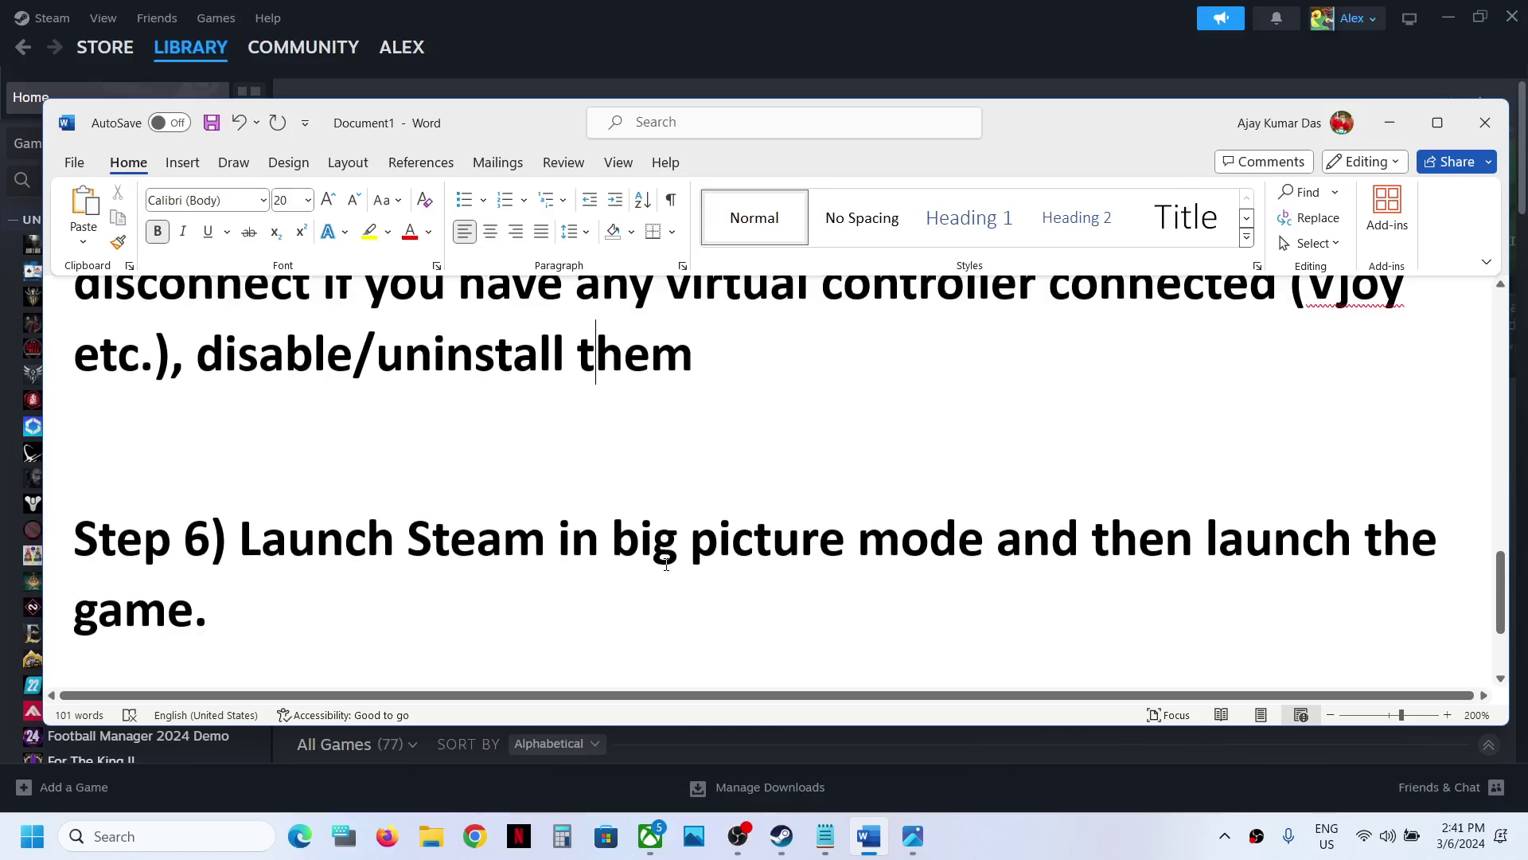
drag(249, 548, 717, 605)
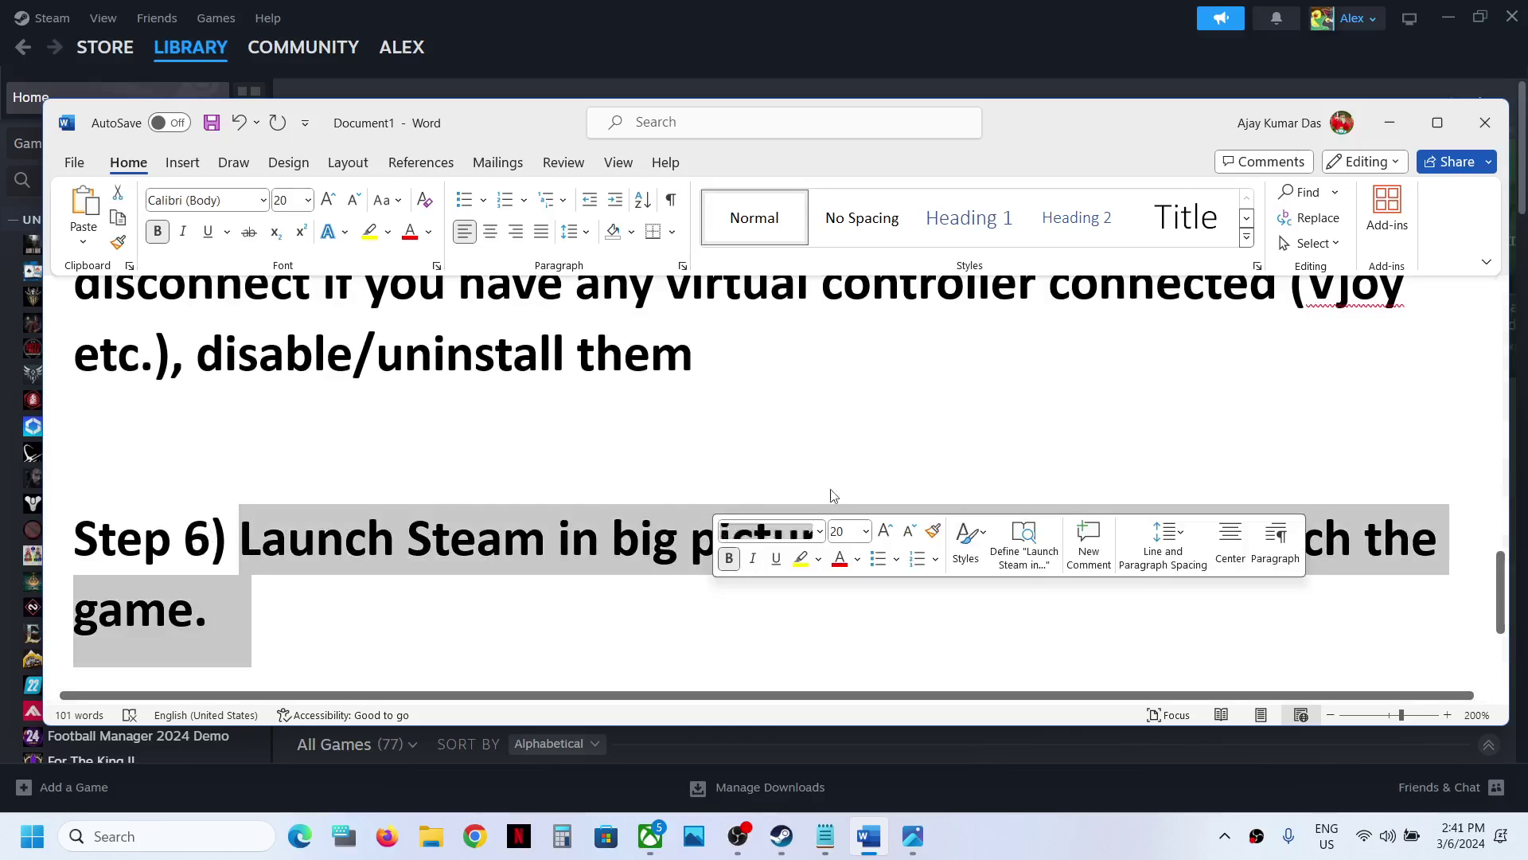
click(1391, 124)
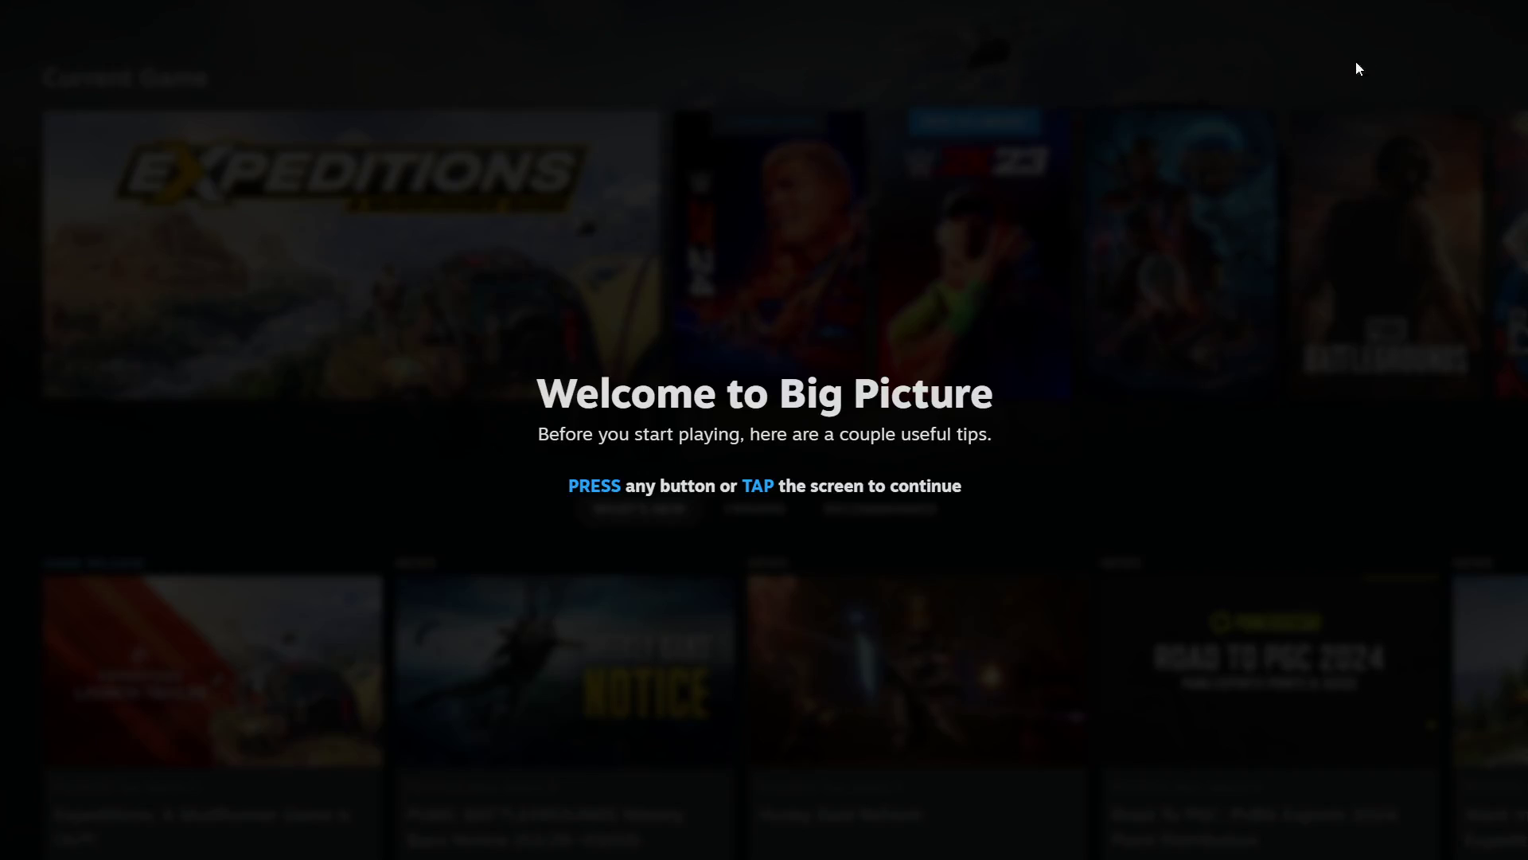
Dismiss the Big Picture intro tips and open Expeditions' Properties from its manage menu
click(1013, 265)
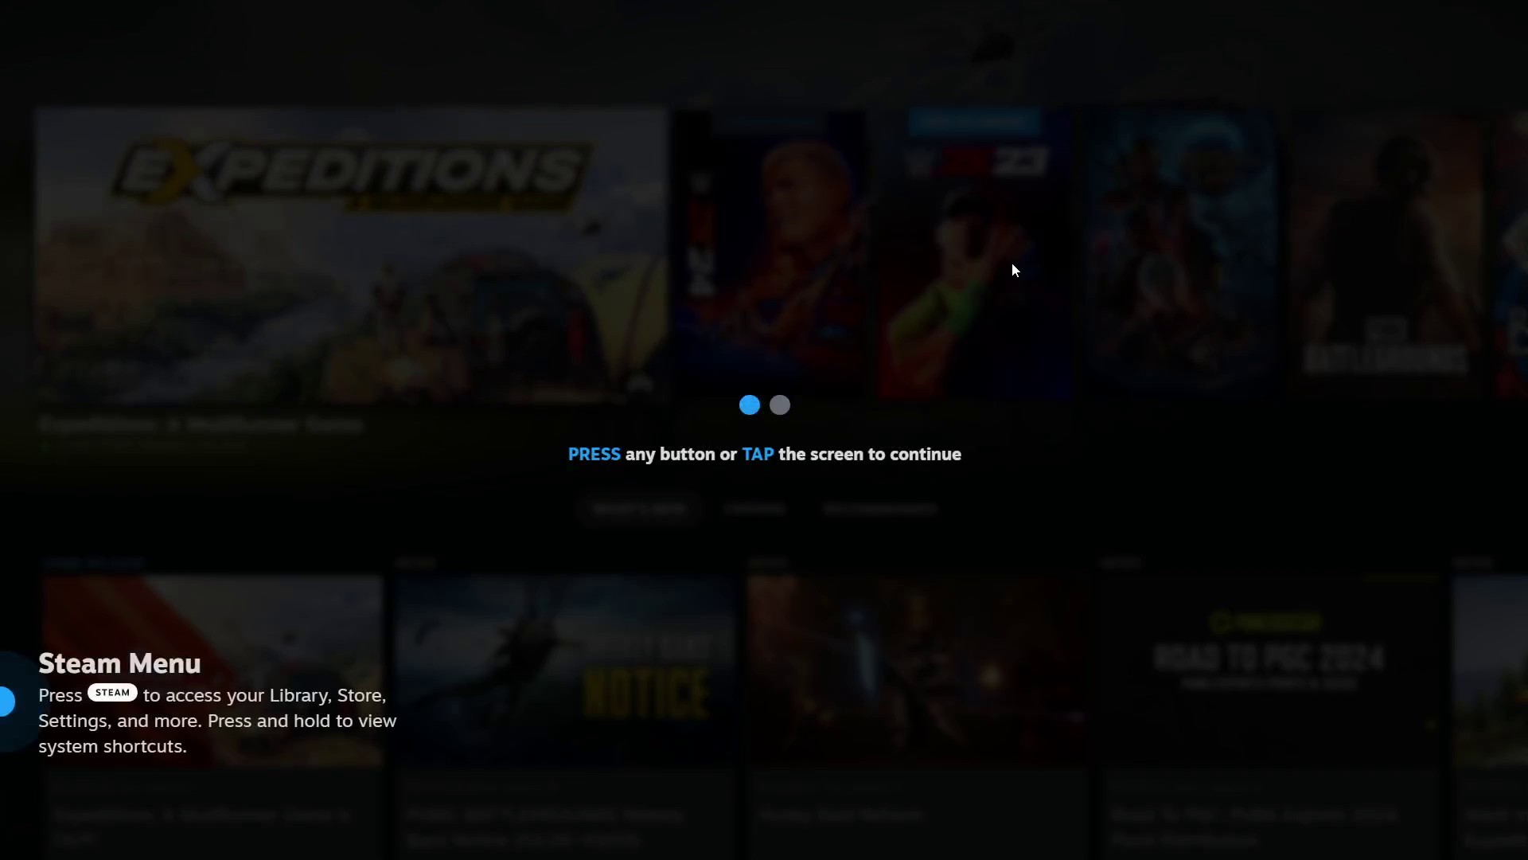
click(1013, 270)
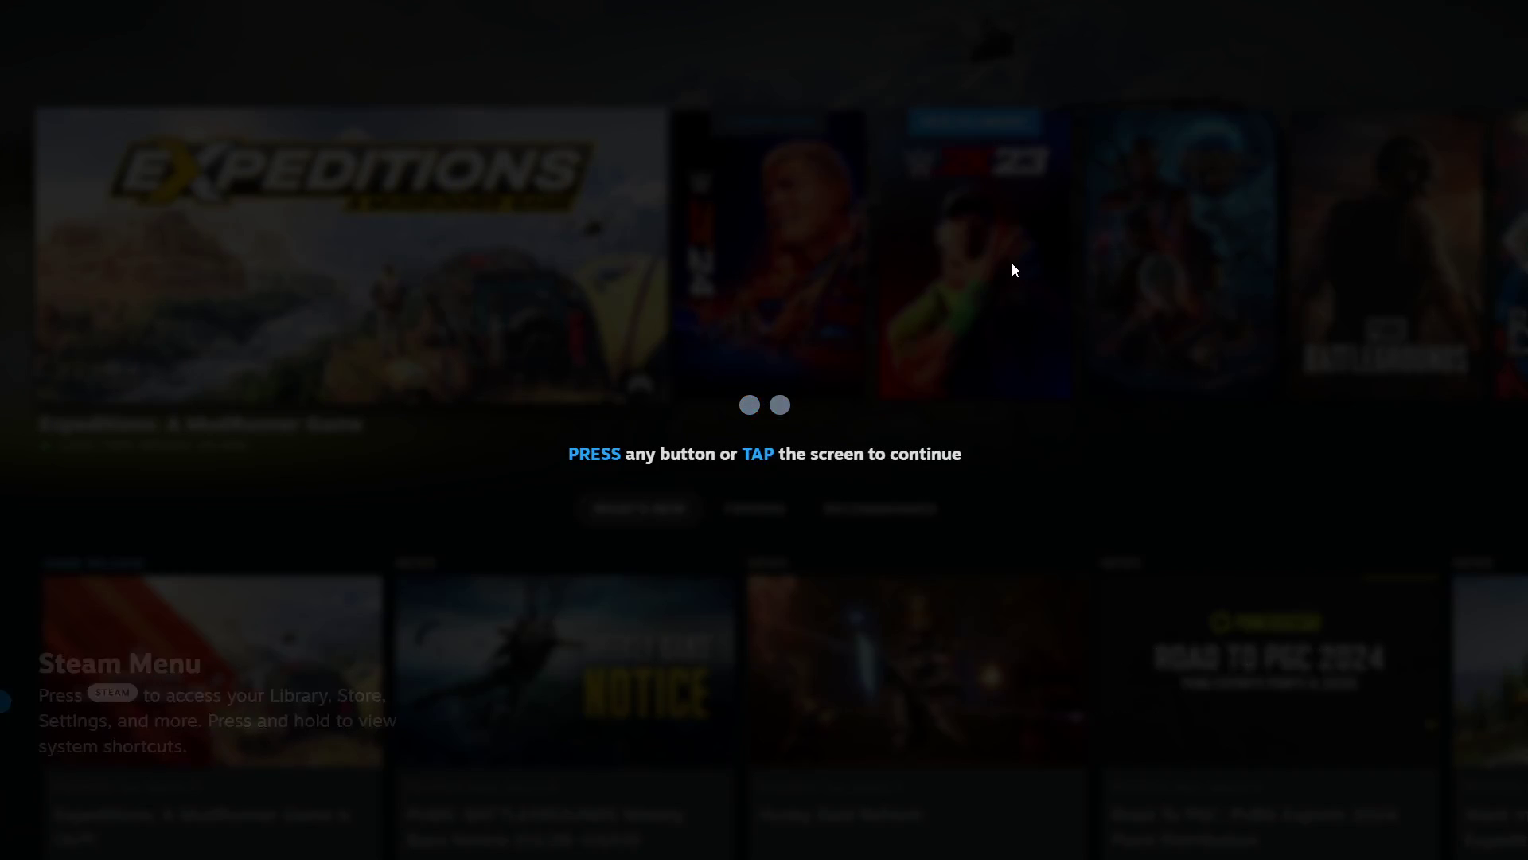
click(1012, 269)
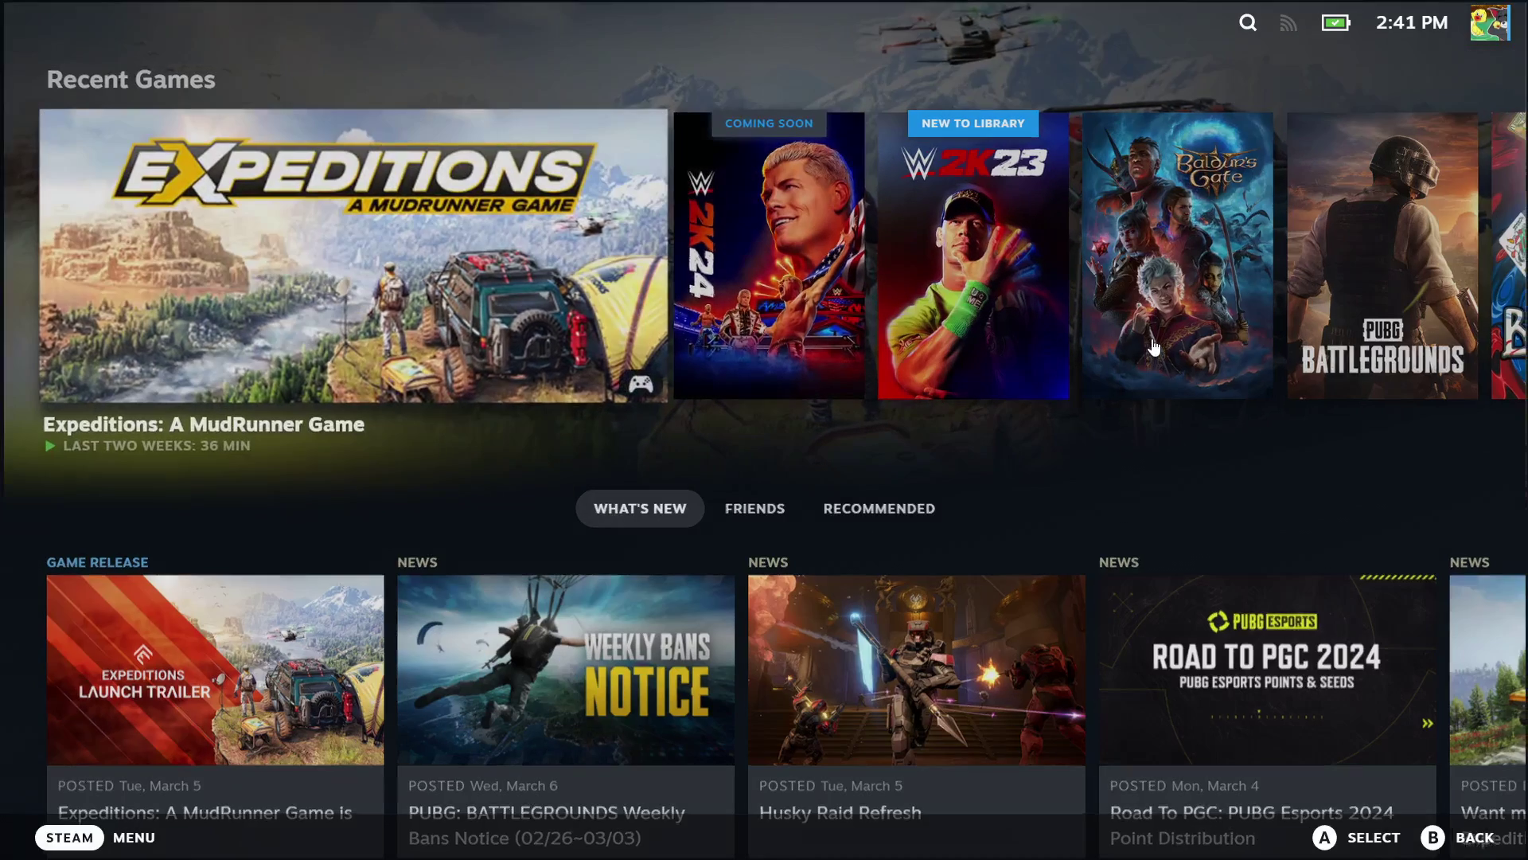
scroll(1168, 376, down, 3)
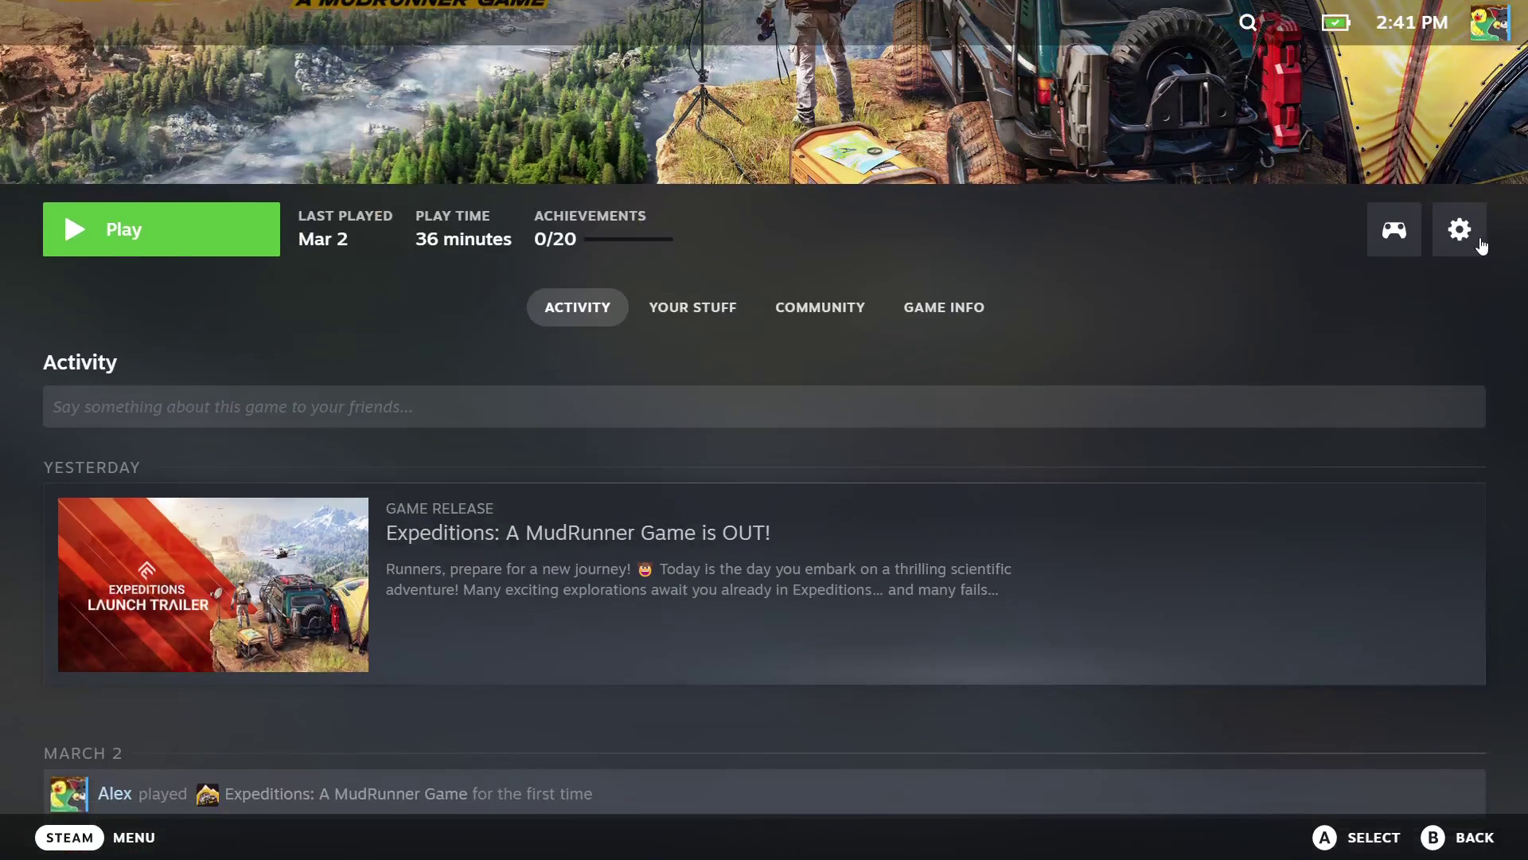
scroll(1473, 244, up, 3)
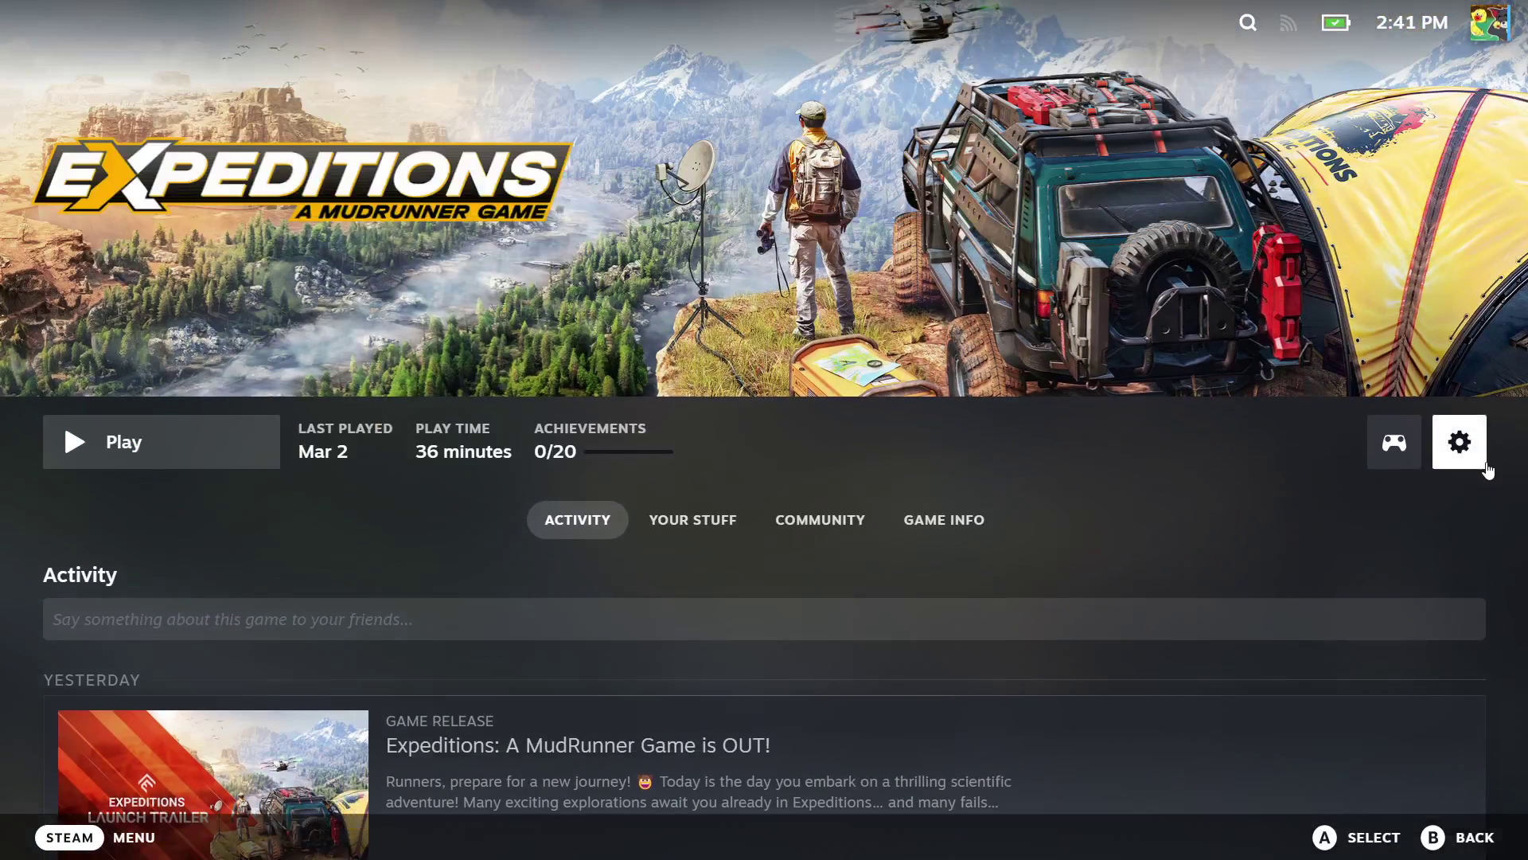
click(1458, 448)
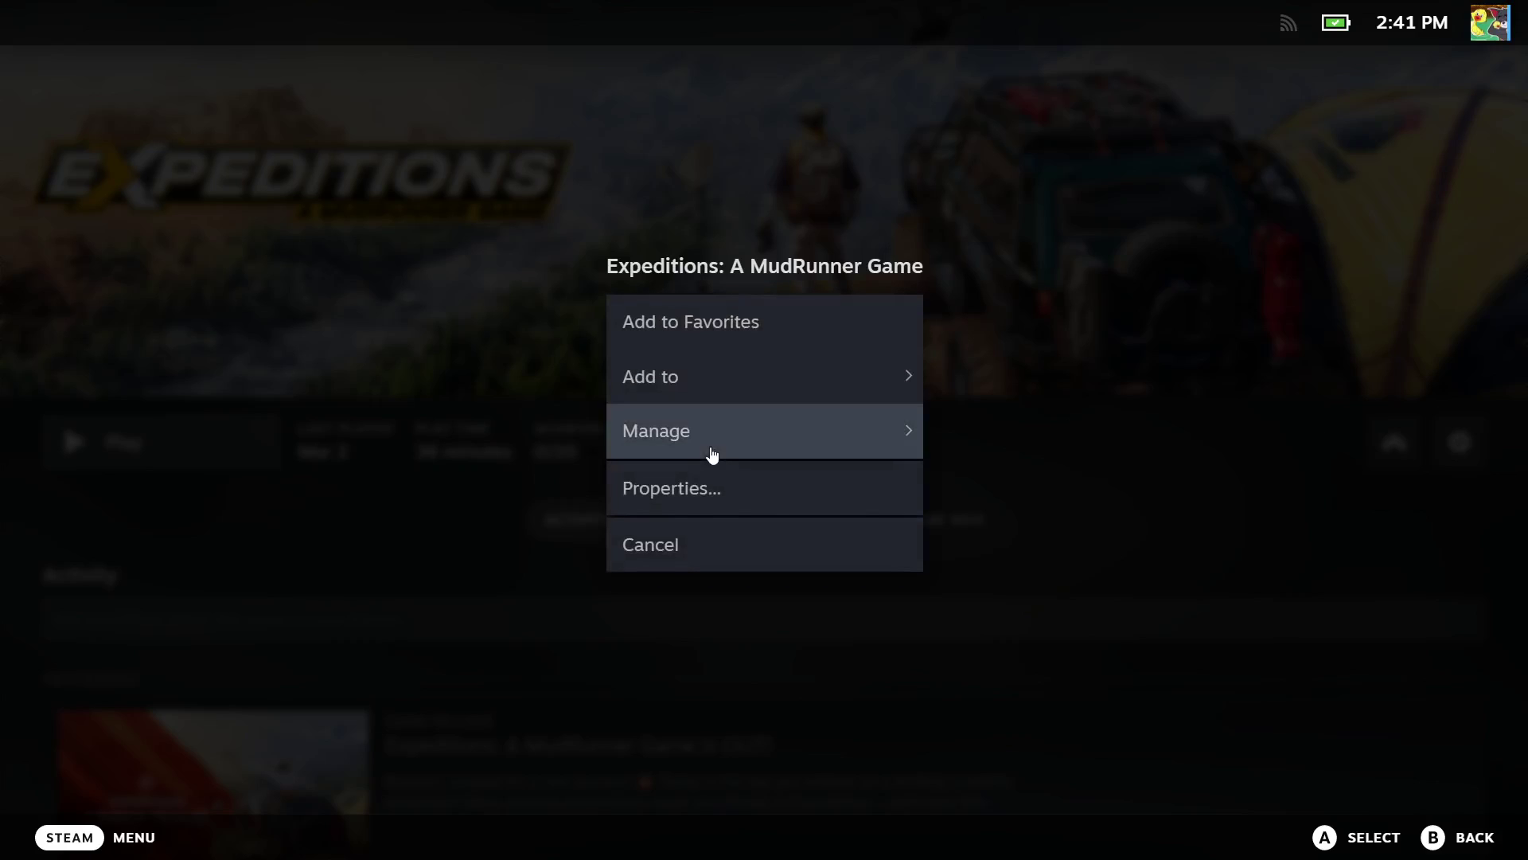
click(678, 499)
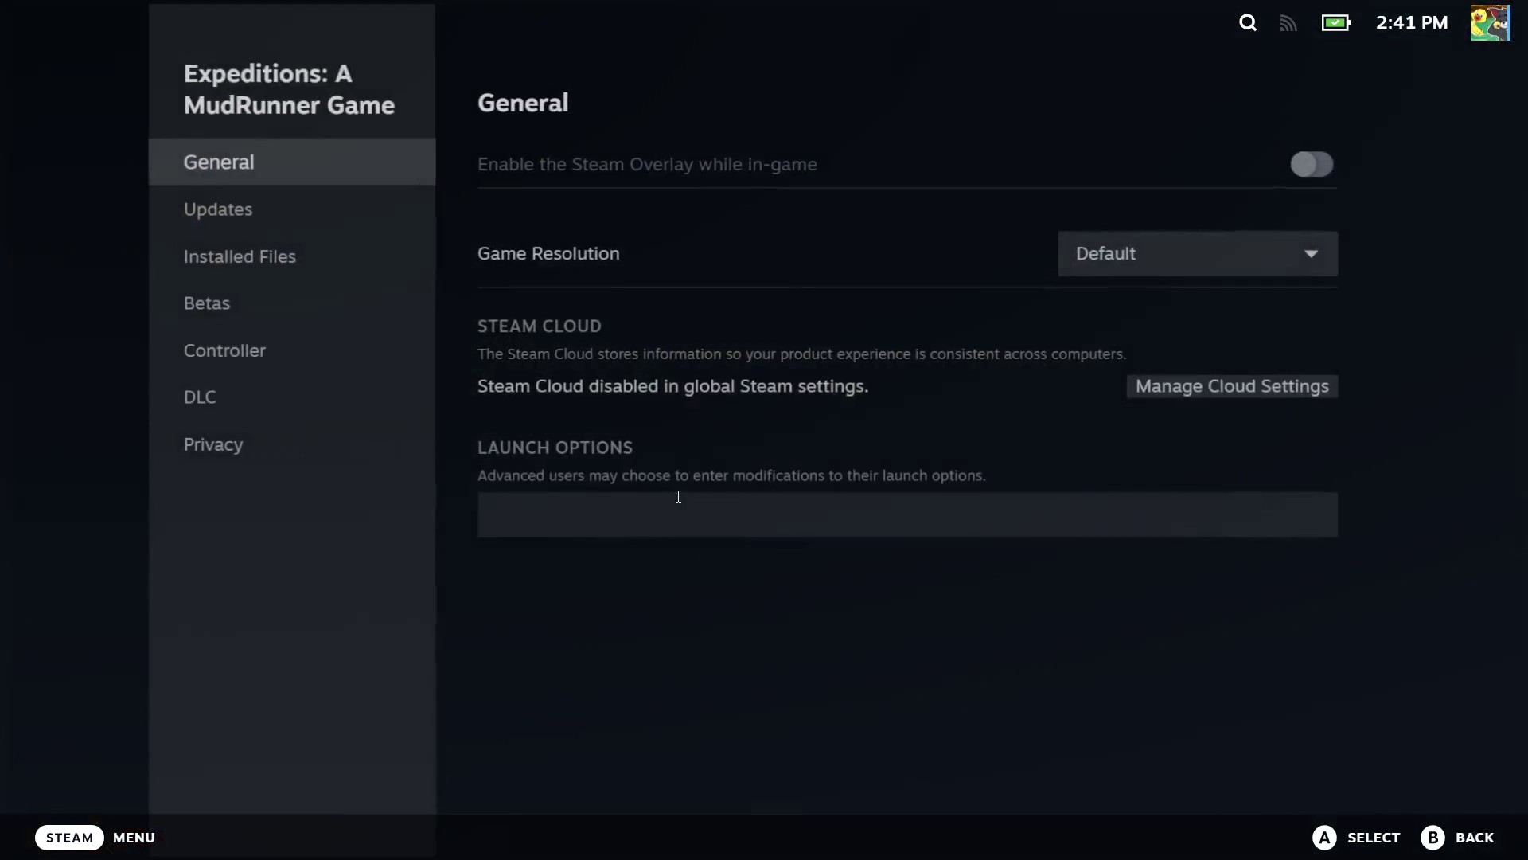
Choose Enable Steam Input as the game's controller override and exit Big Picture with Alt+Tab
click(294, 355)
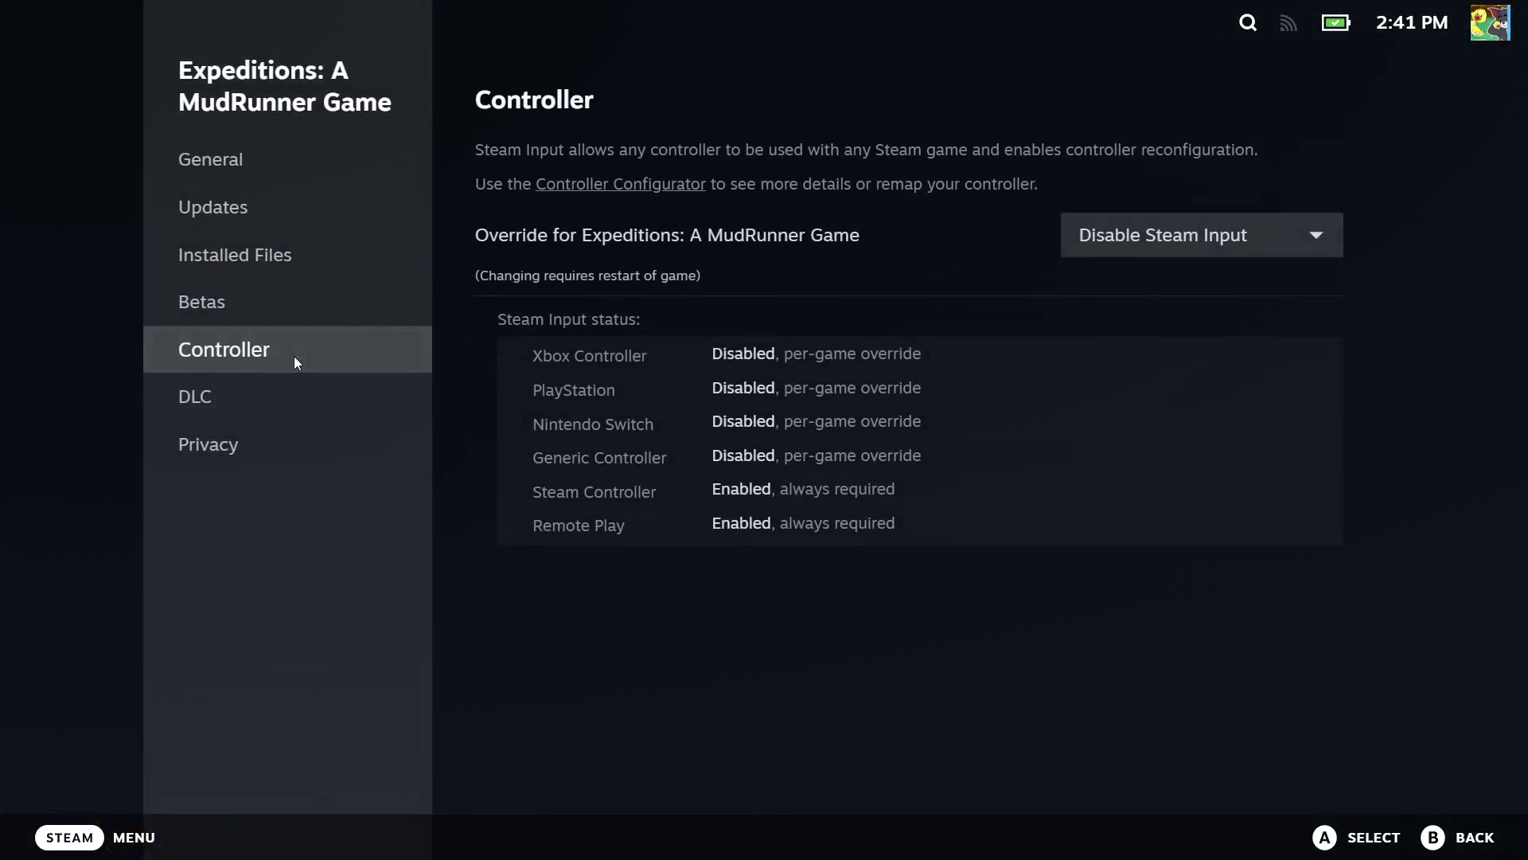
click(1202, 239)
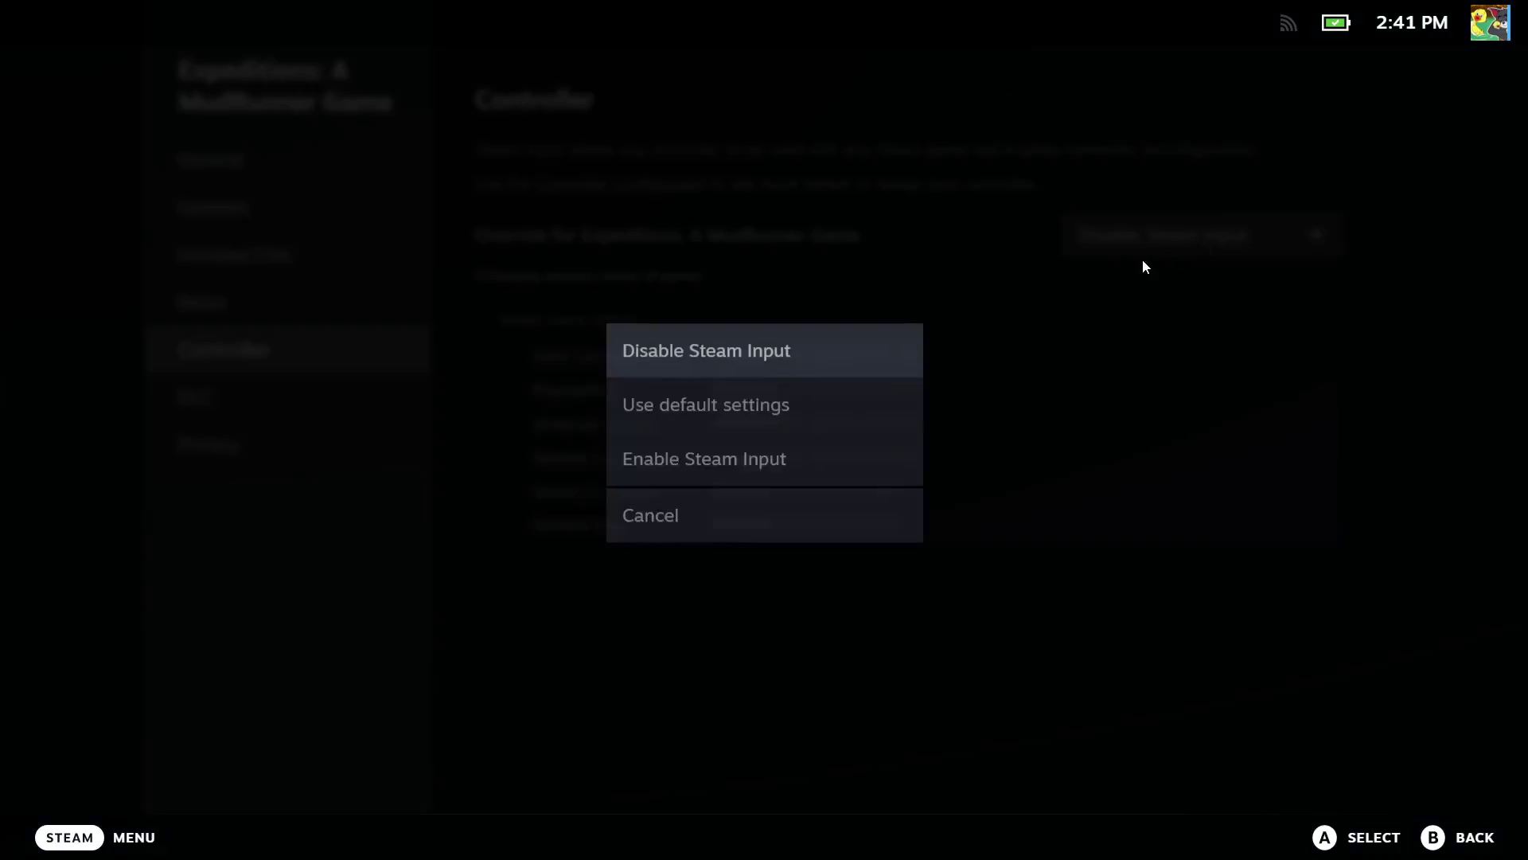
click(695, 446)
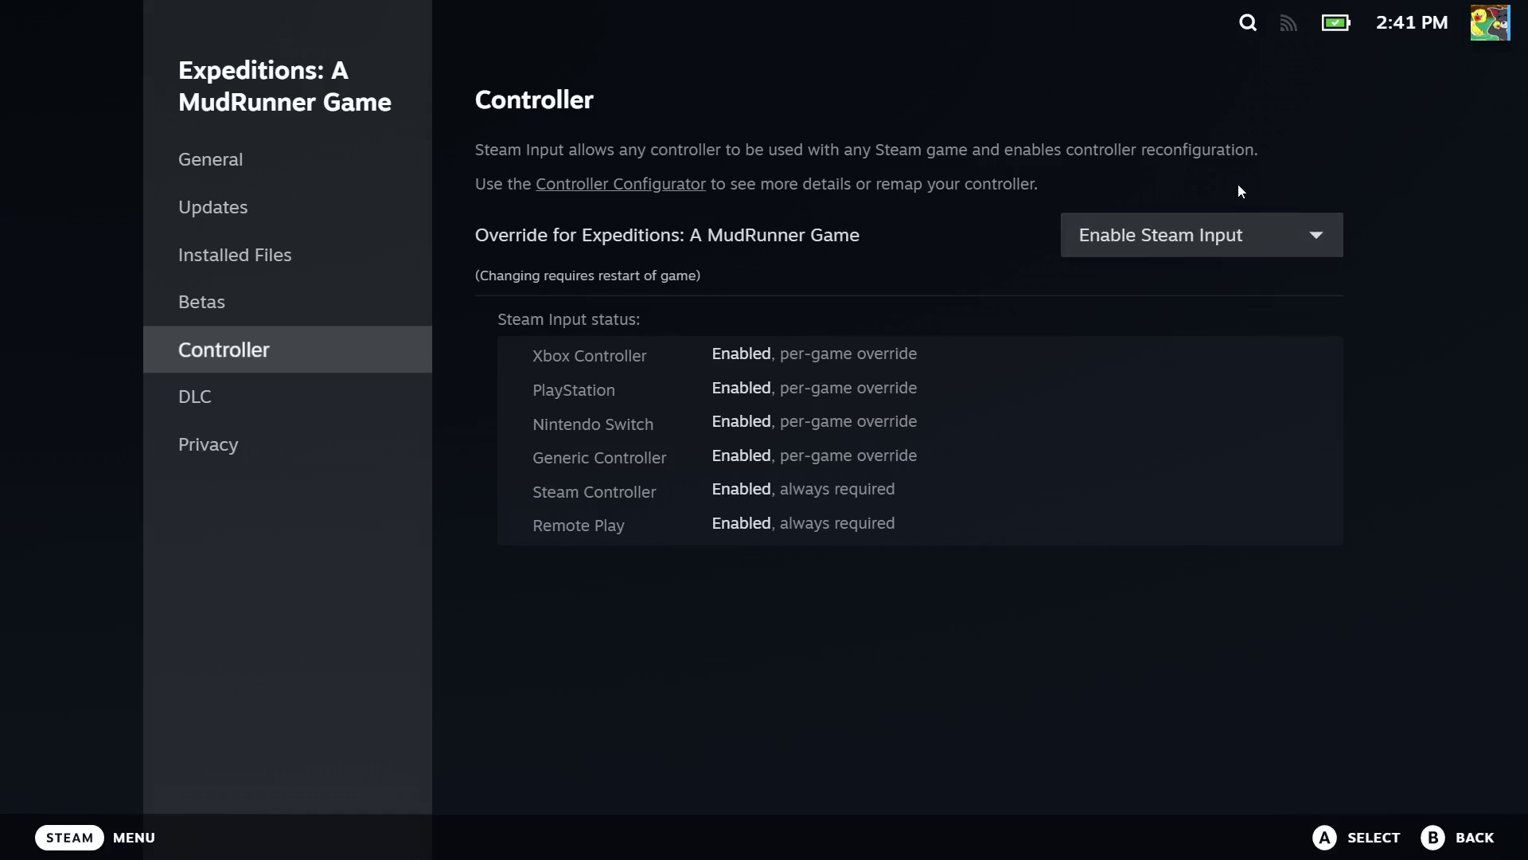
key(alt+Tab)
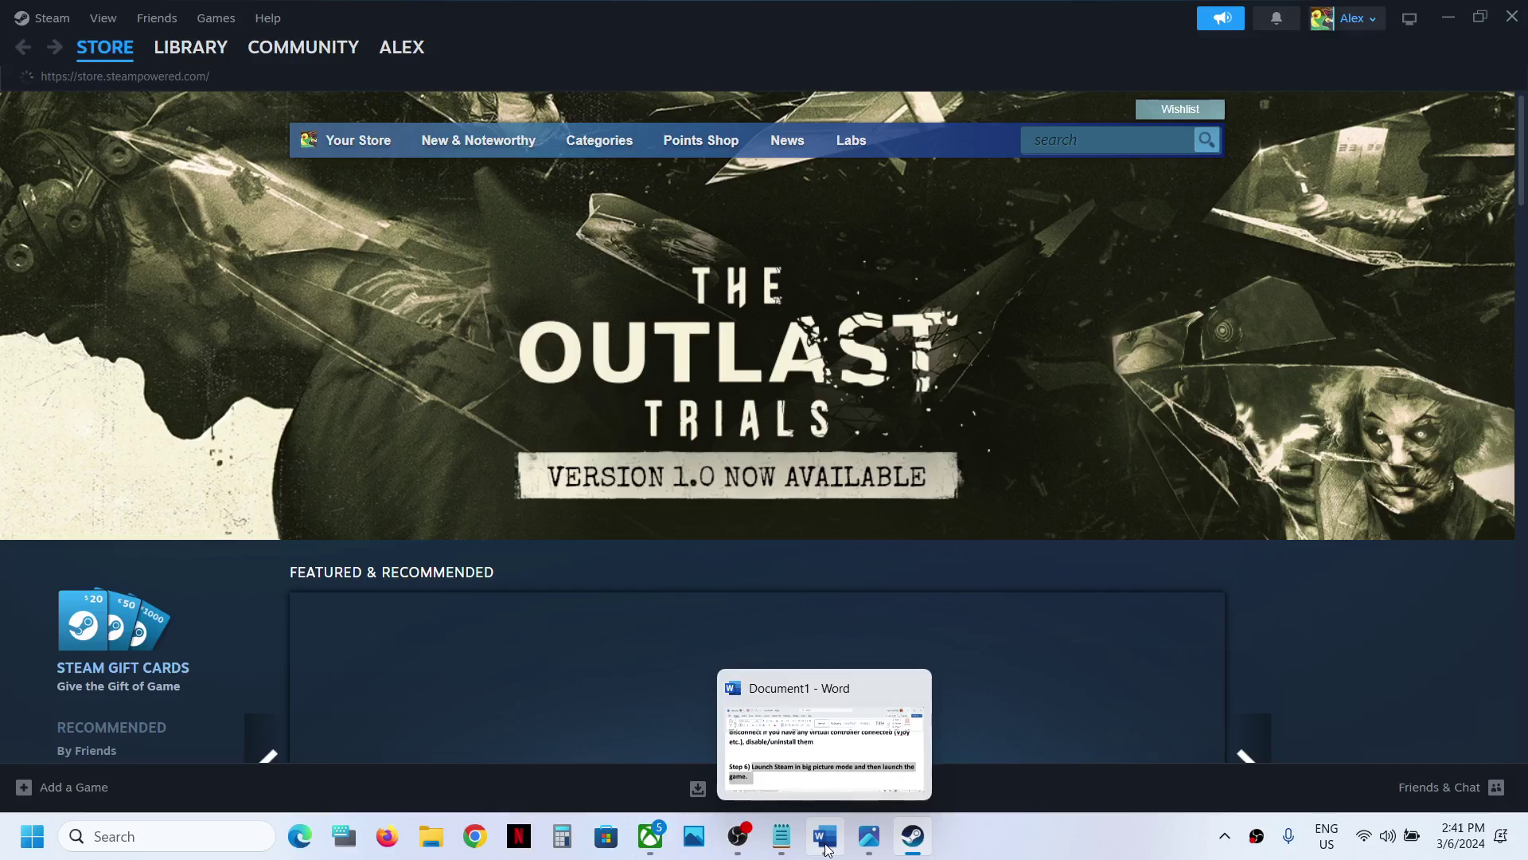
Select Step 7's 'Use wired controller' text in Word, then switch to the Steam screenshot in Photos
click(826, 846)
scroll(676, 637, down, 3)
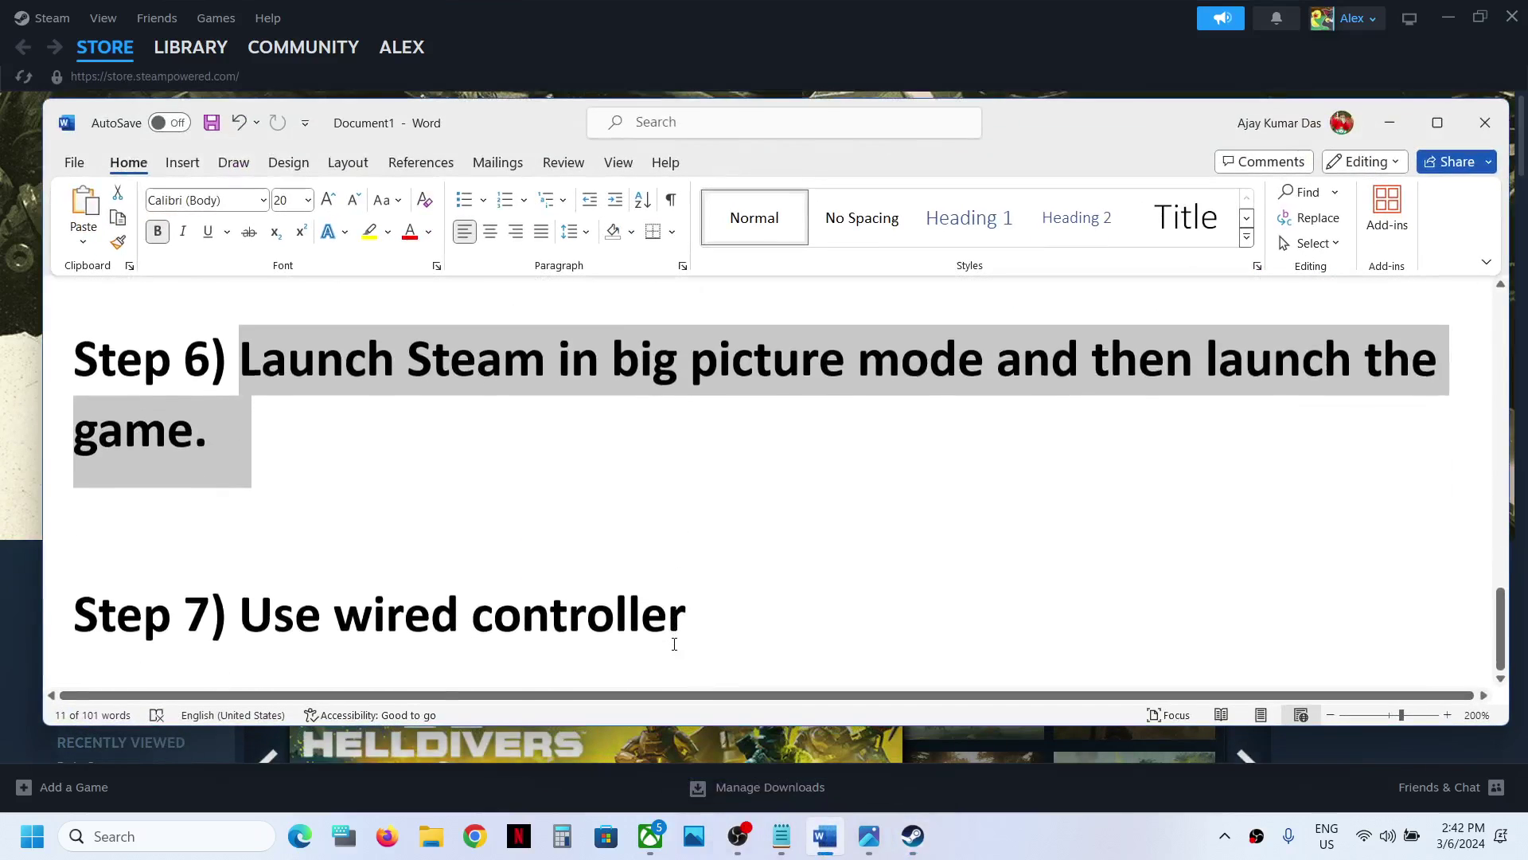
drag(240, 626, 657, 626)
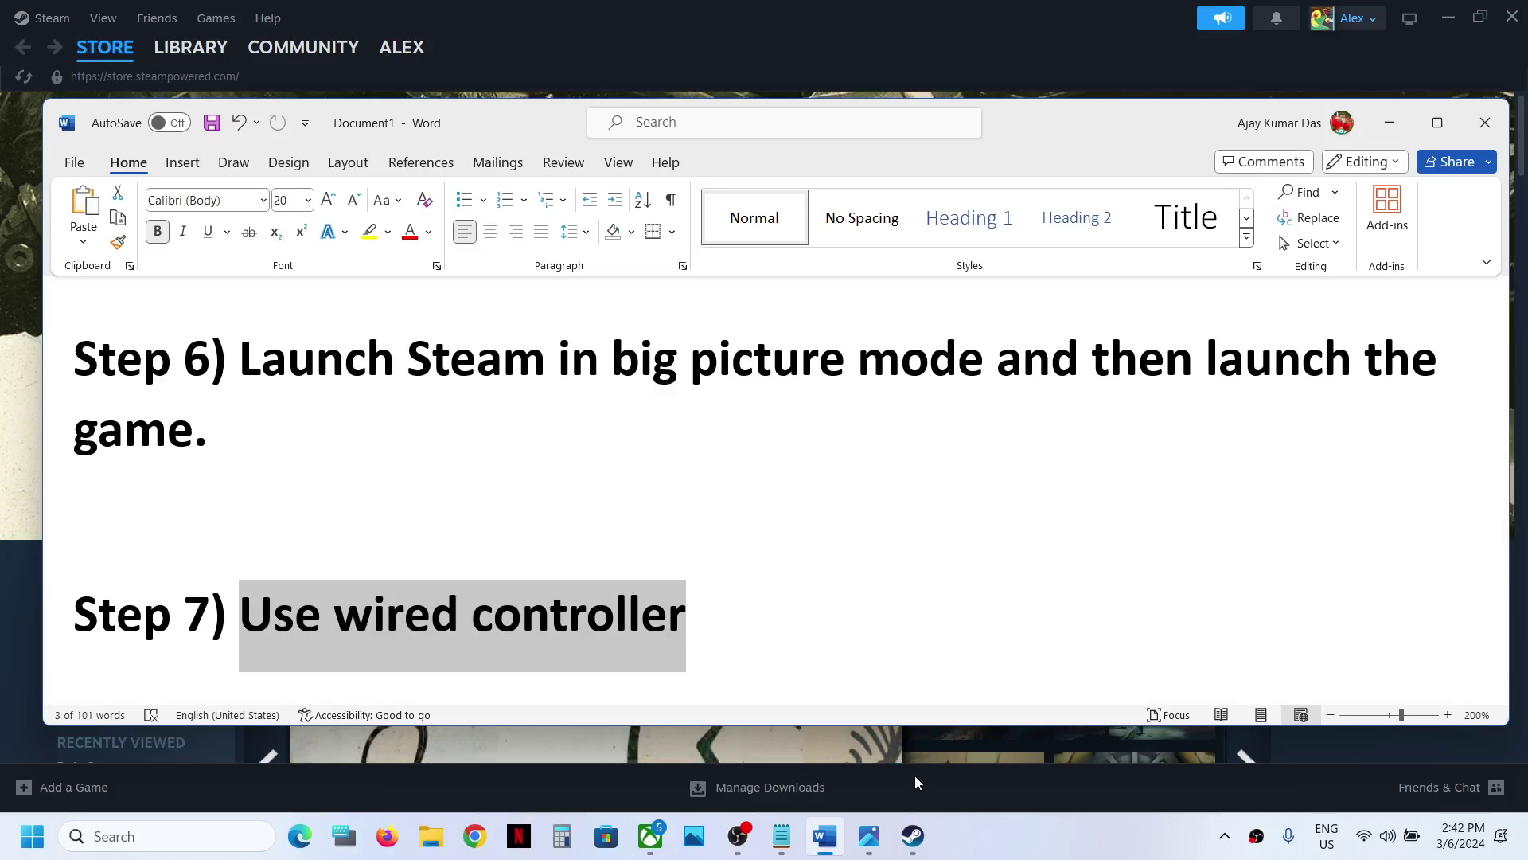
click(865, 852)
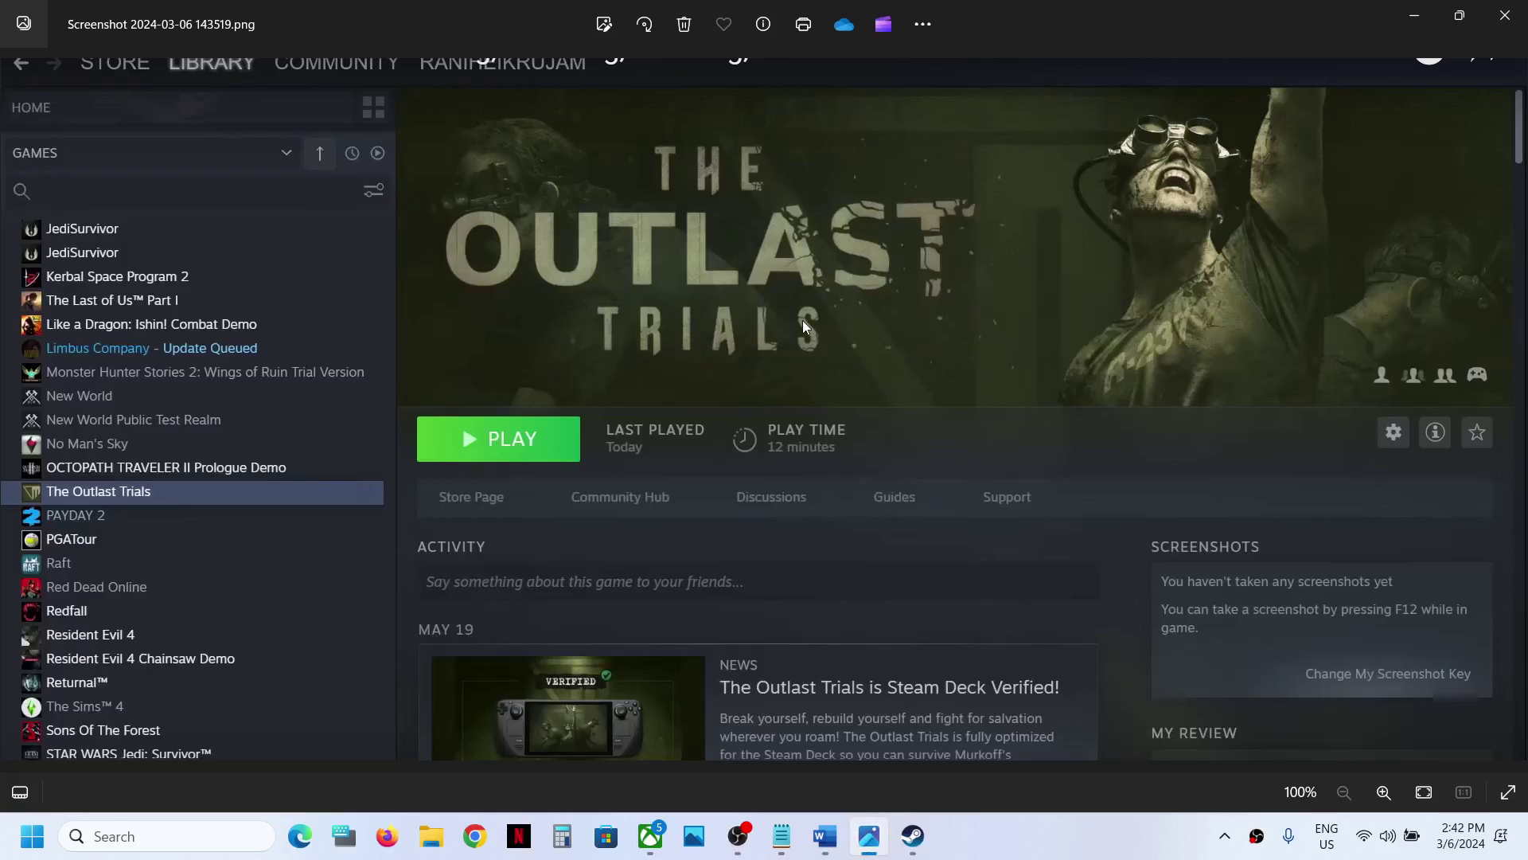
click(1047, 854)
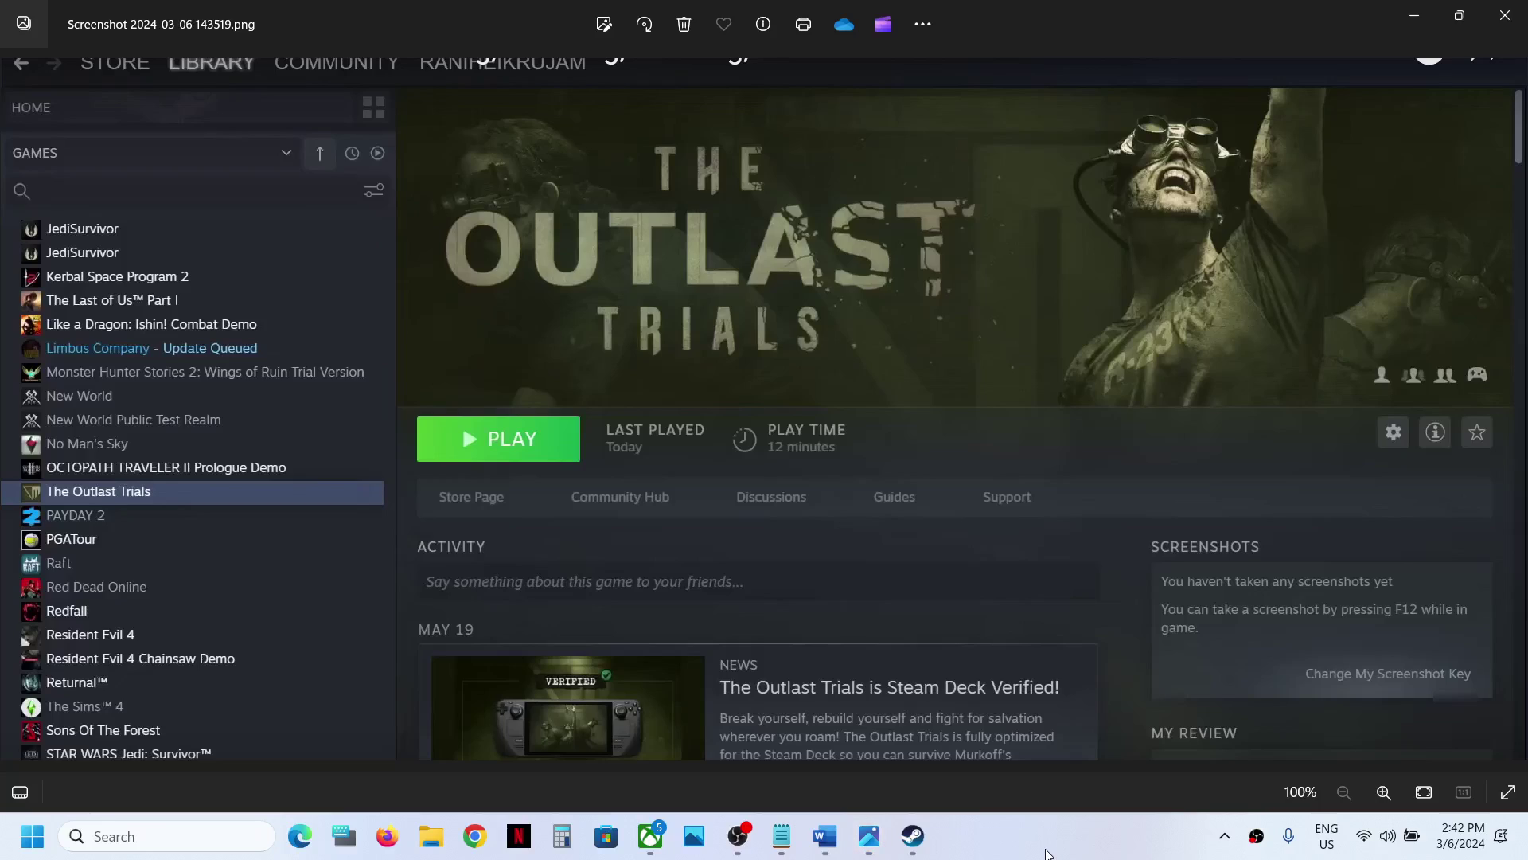